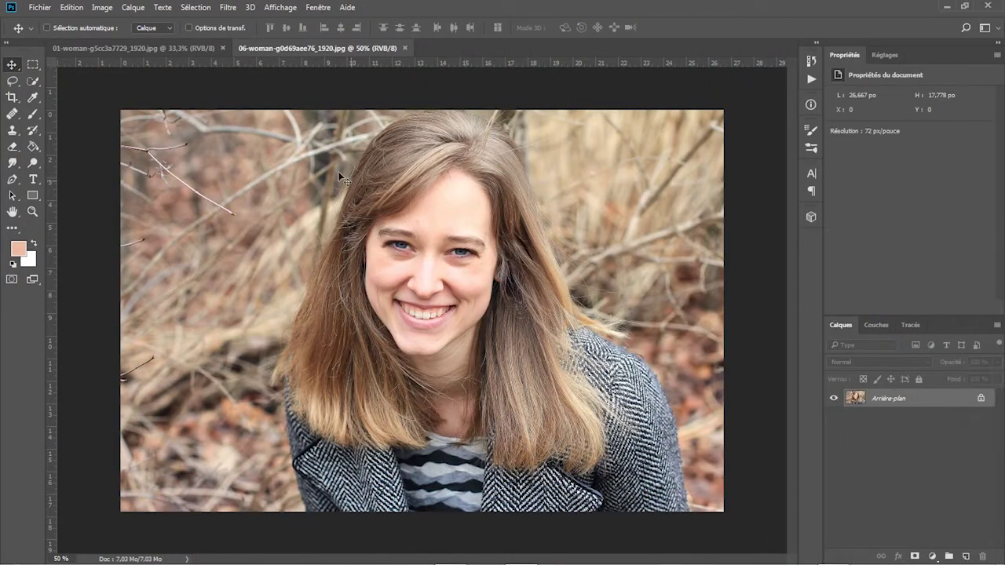
# Step: Duplicate the brunette photo's background as Calque 1, hide Arrière-plan, then return to the blonde photo
pyautogui.click(135, 49)
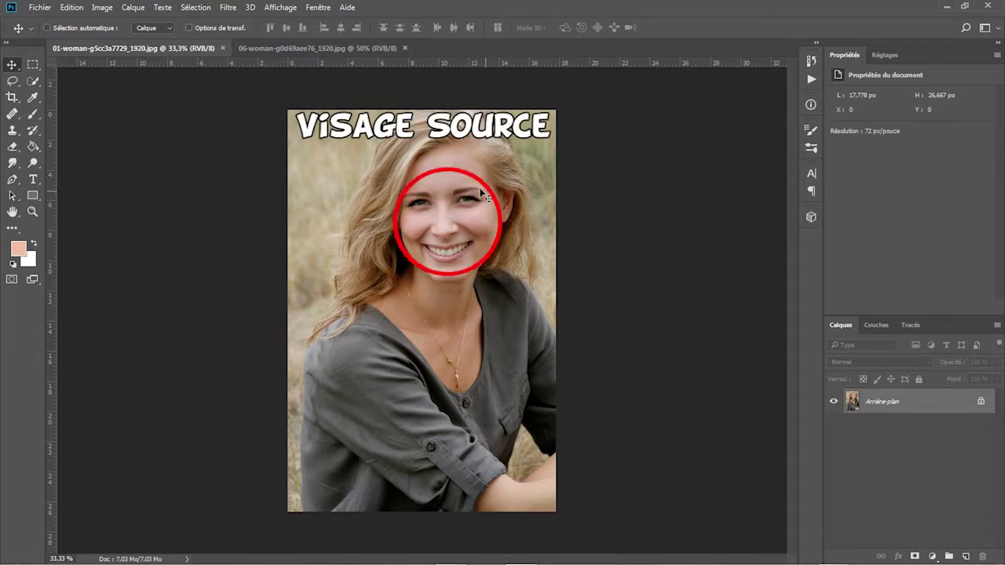
pyautogui.click(299, 48)
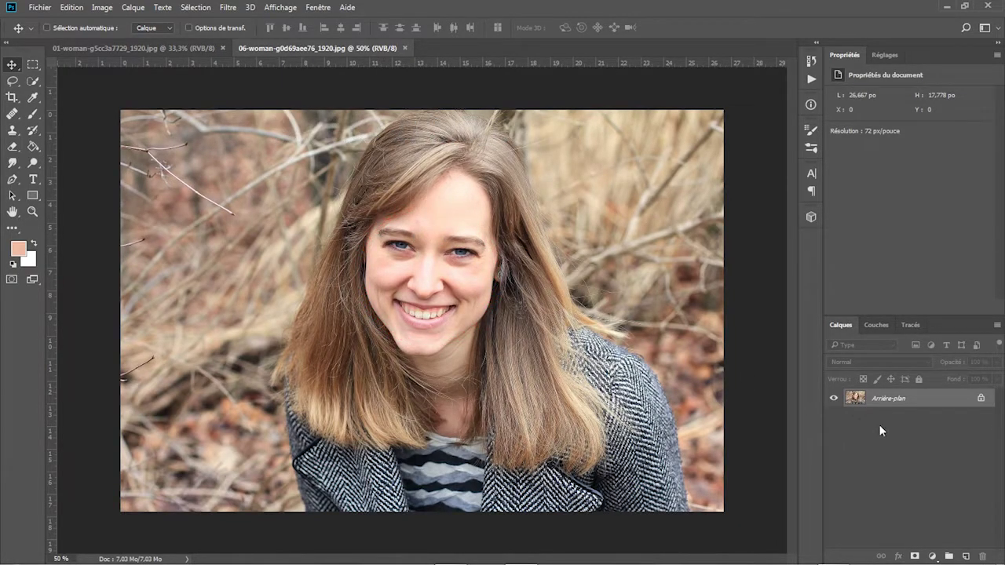
pyautogui.press('ctrl')
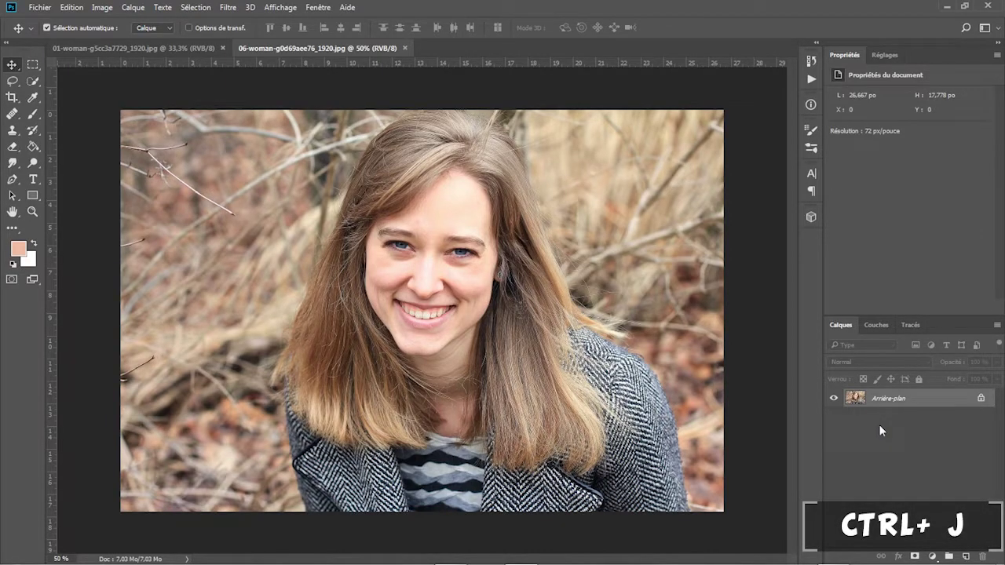
pyautogui.hotkey('ctrl', 'j')
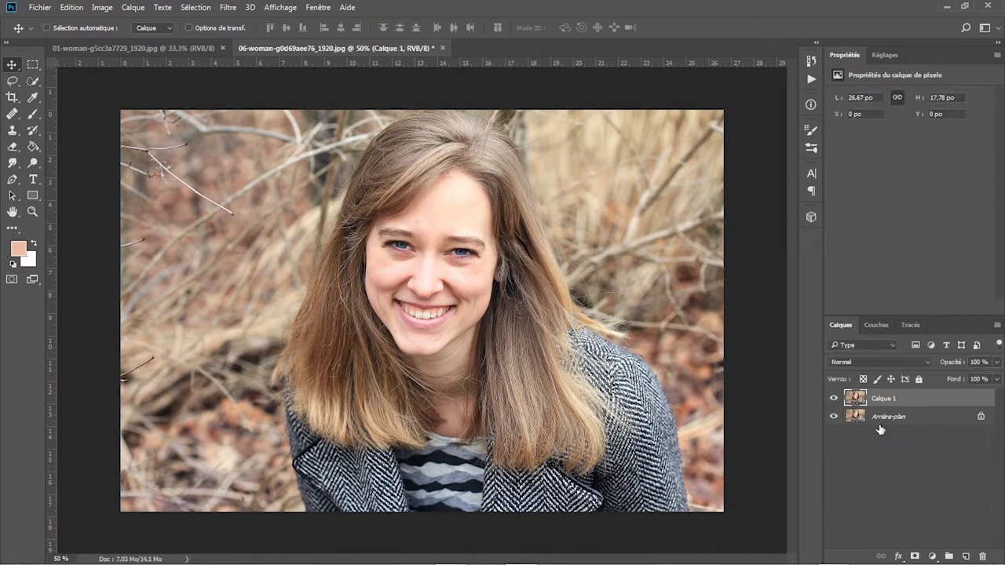
pyautogui.click(834, 416)
pyautogui.click(161, 50)
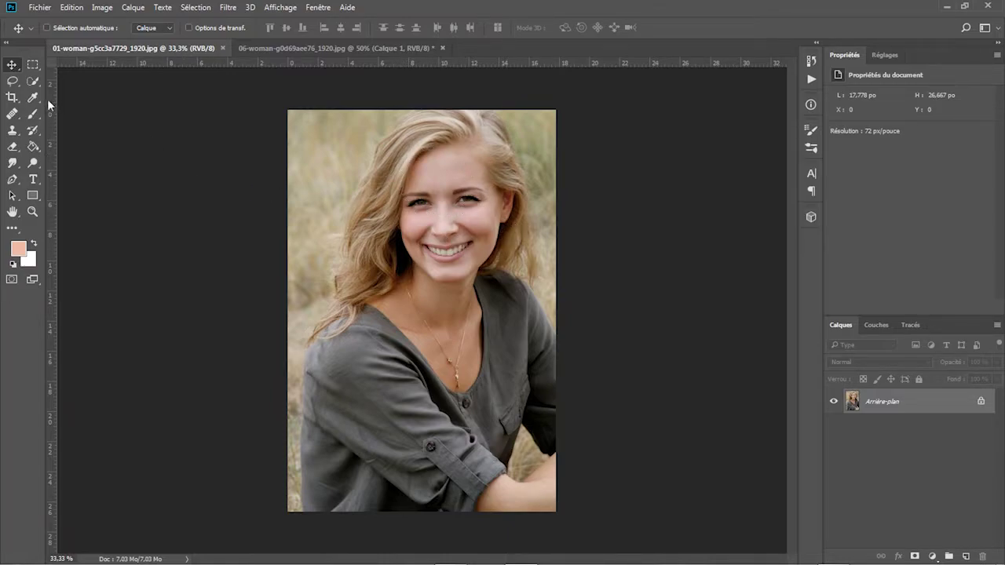
# Step: Zoom in close on the blonde woman's face
pyautogui.click(12, 82)
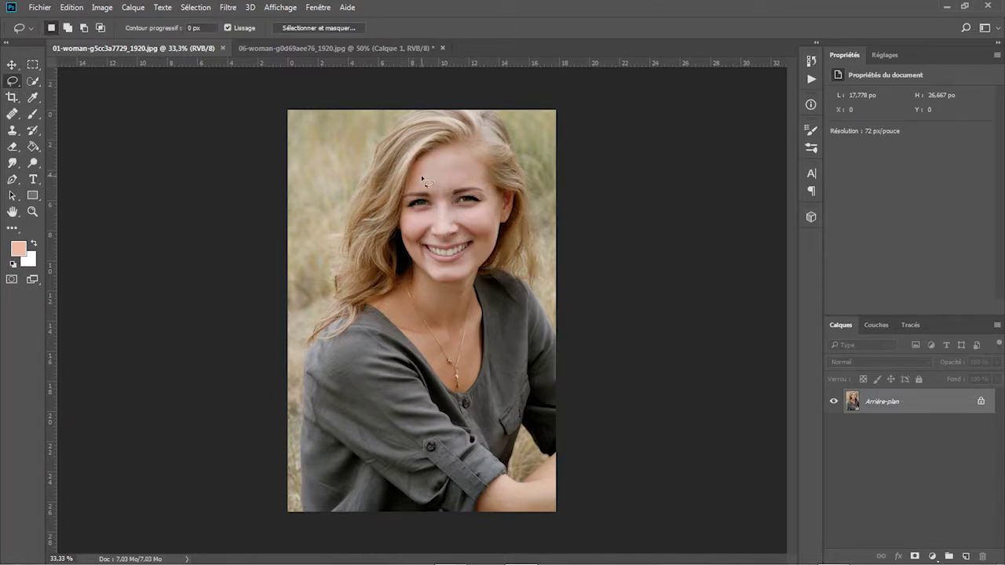
pyautogui.click(32, 211)
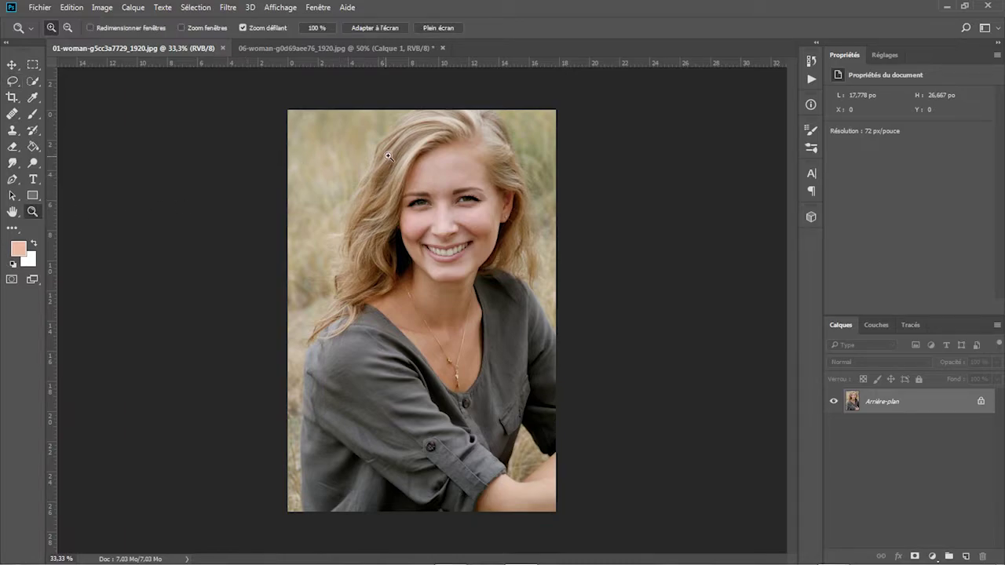
pyautogui.click(418, 205)
pyautogui.click(417, 205)
pyautogui.click(445, 235)
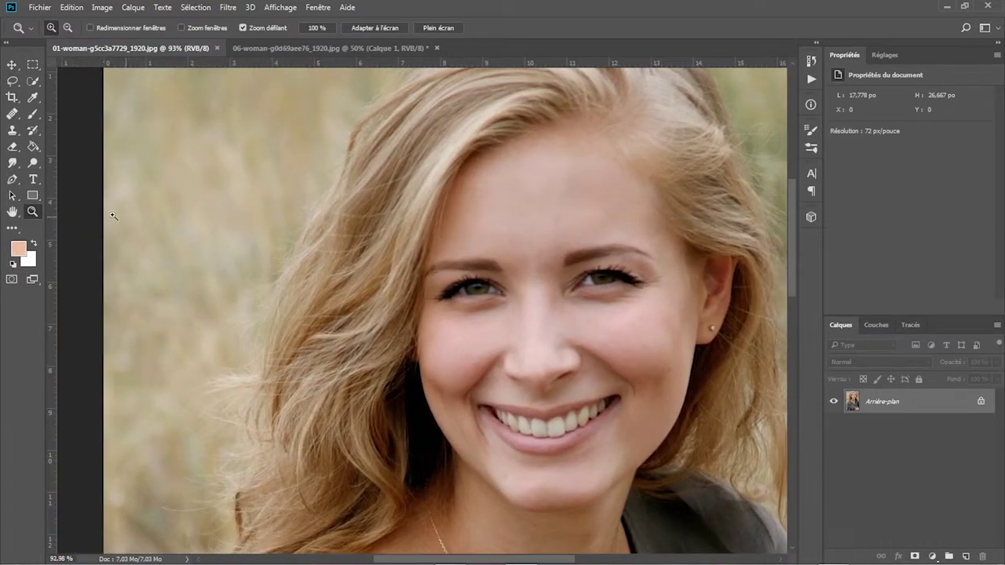
# Step: Draw a Lasso selection around the blonde woman's eyes, nose and mouth
pyautogui.click(12, 83)
pyautogui.rightClick(12, 83)
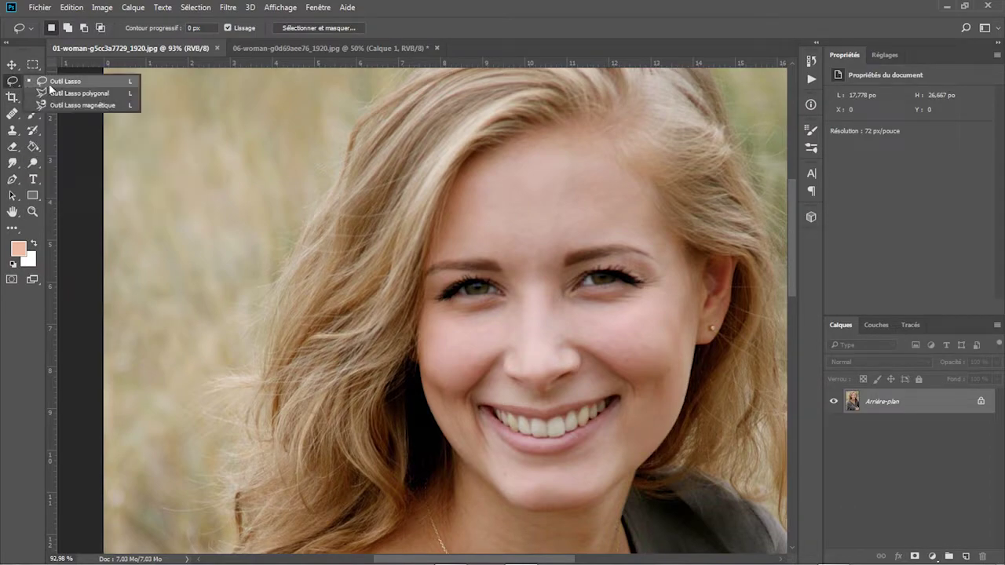
pyautogui.click(48, 83)
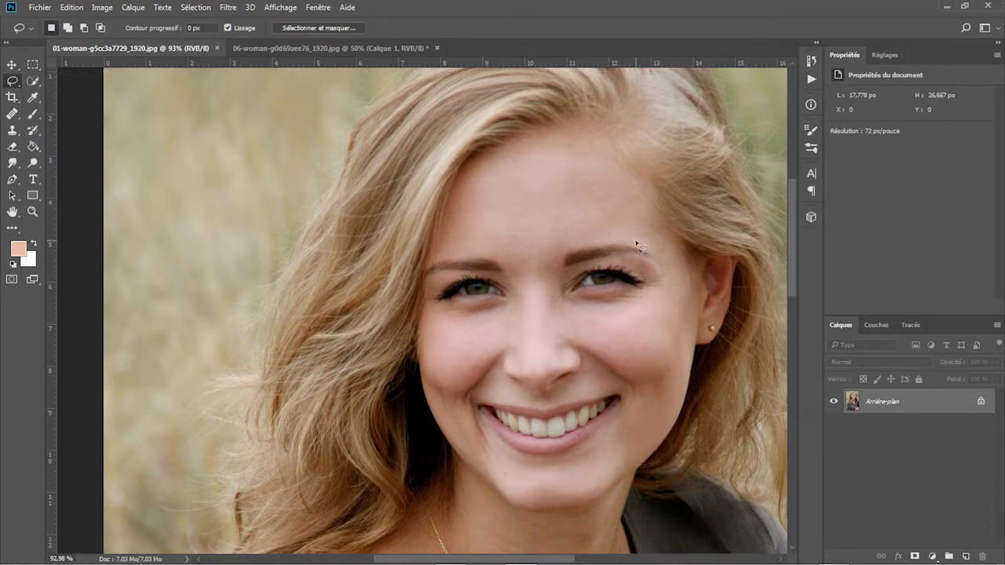
pyautogui.moveTo(624, 236)
pyautogui.mouseDown()
pyautogui.moveTo(657, 313)
pyautogui.moveTo(627, 369)
pyautogui.moveTo(628, 402)
pyautogui.moveTo(602, 455)
pyautogui.moveTo(487, 454)
pyautogui.moveTo(471, 396)
pyautogui.moveTo(434, 336)
pyautogui.moveTo(421, 273)
pyautogui.moveTo(449, 247)
pyautogui.moveTo(574, 217)
pyautogui.moveTo(639, 237)
pyautogui.mouseUp()
pyautogui.hotkey('ctrl', 'j')
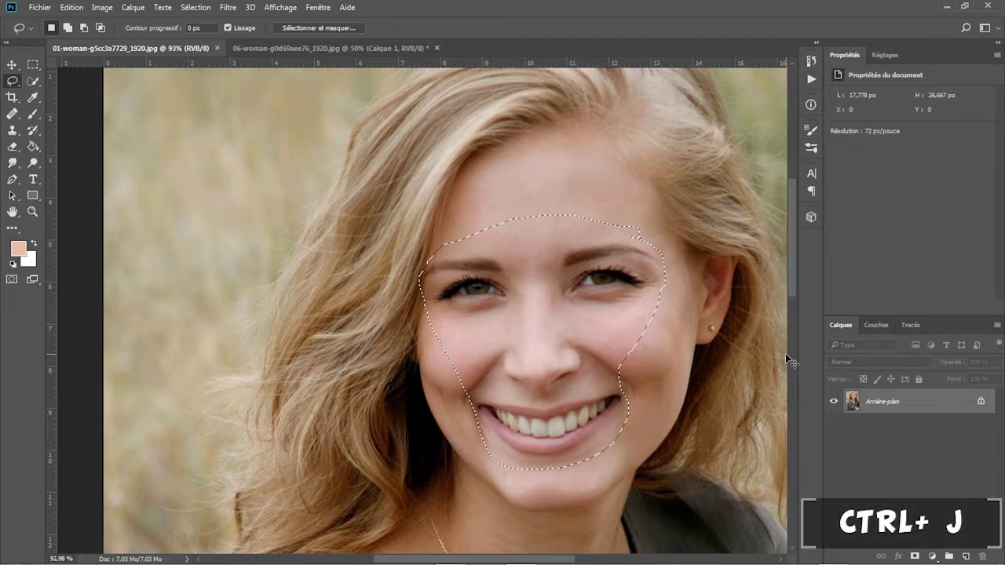
# Step: Copy the selected face to a new layer, hide the background, and erase its ragged edges
pyautogui.hotkey('ctrl', 'j')
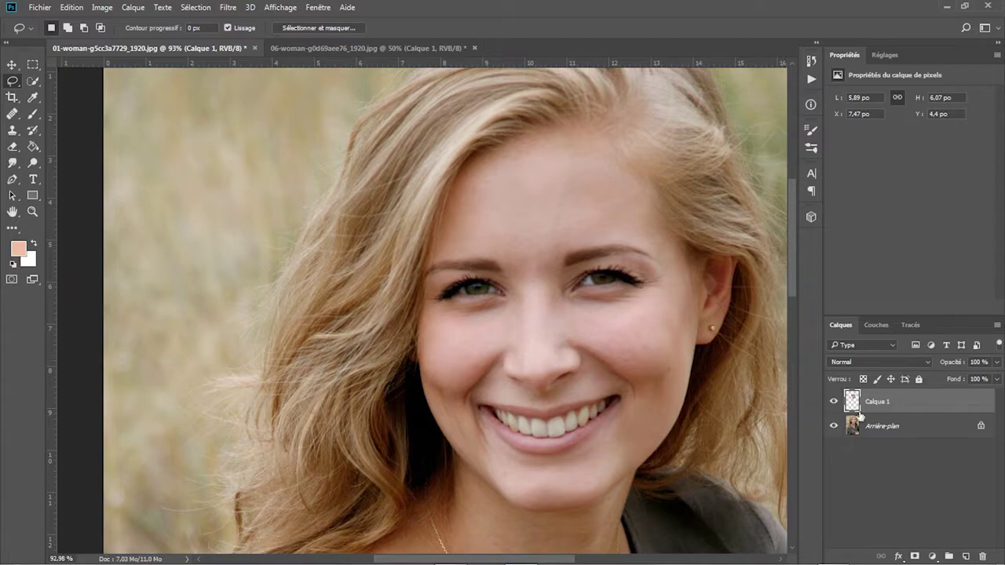
pyautogui.click(834, 425)
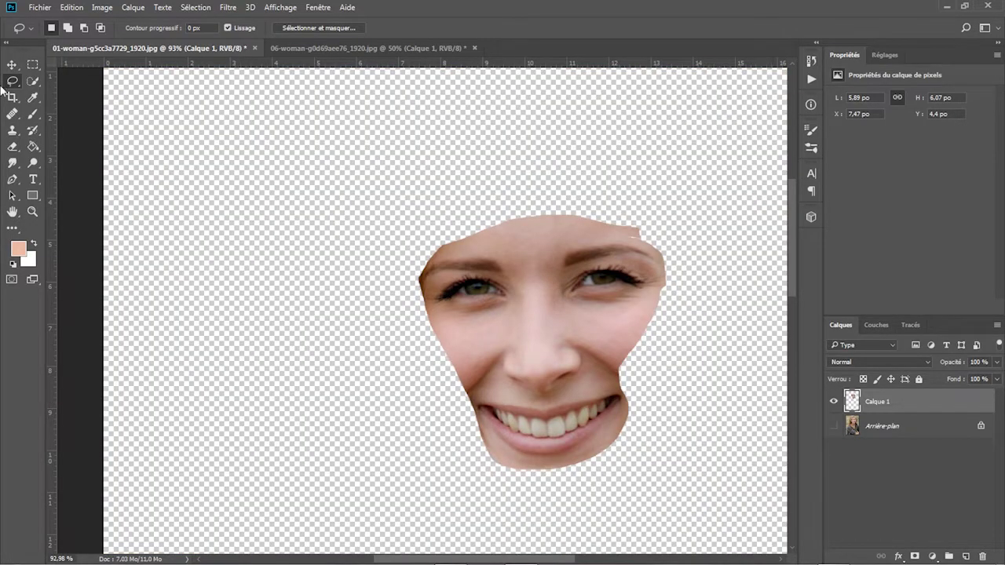
pyautogui.click(12, 146)
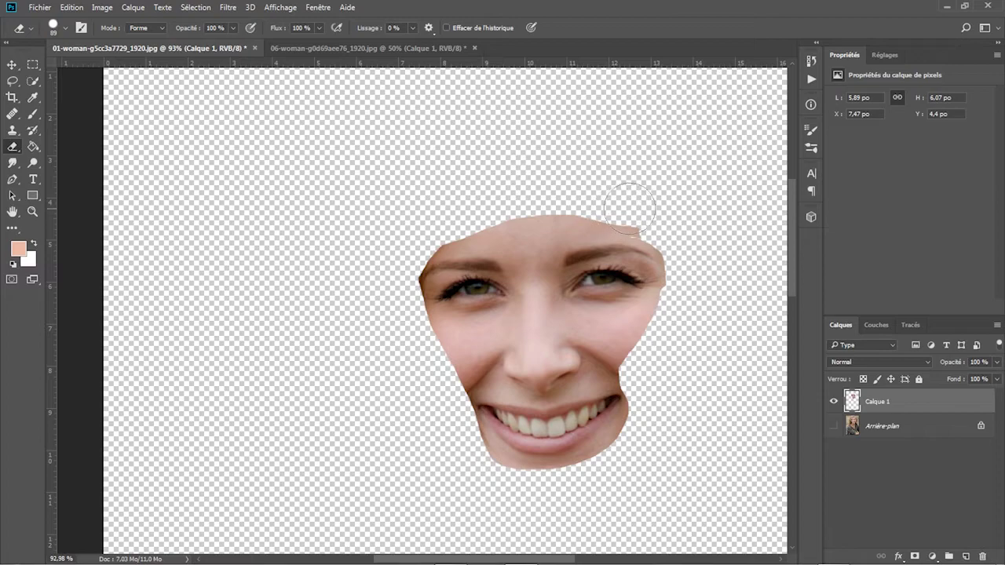
pyautogui.moveTo(634, 202); pyautogui.dragTo(661, 223)
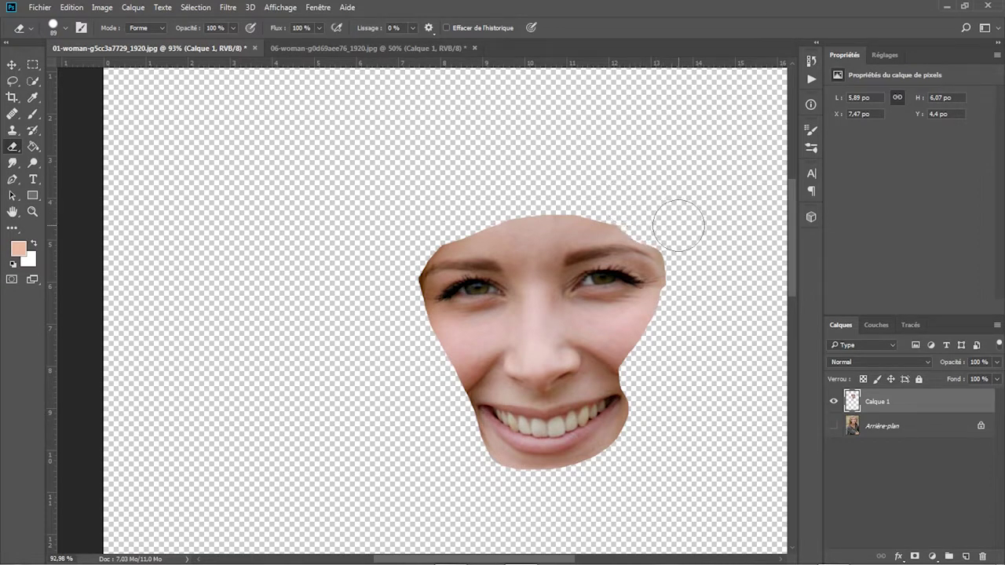
pyautogui.moveTo(391, 294); pyautogui.dragTo(400, 247)
pyautogui.moveTo(696, 251); pyautogui.dragTo(683, 265)
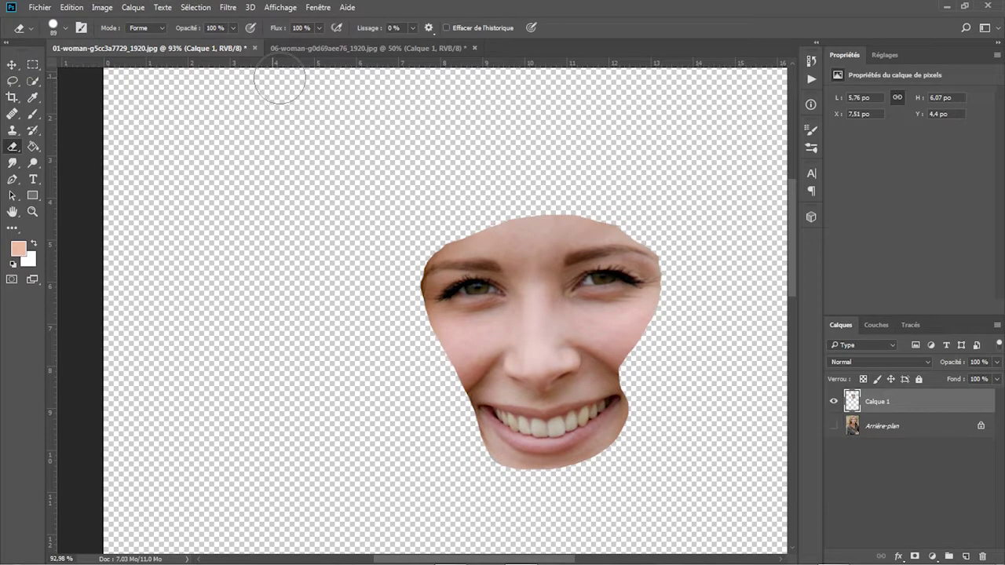
pyautogui.click(316, 50)
# Step: Flip the blonde photo's canvas horizontally with Symétrie horizontale de la zone de travail
pyautogui.click(104, 10)
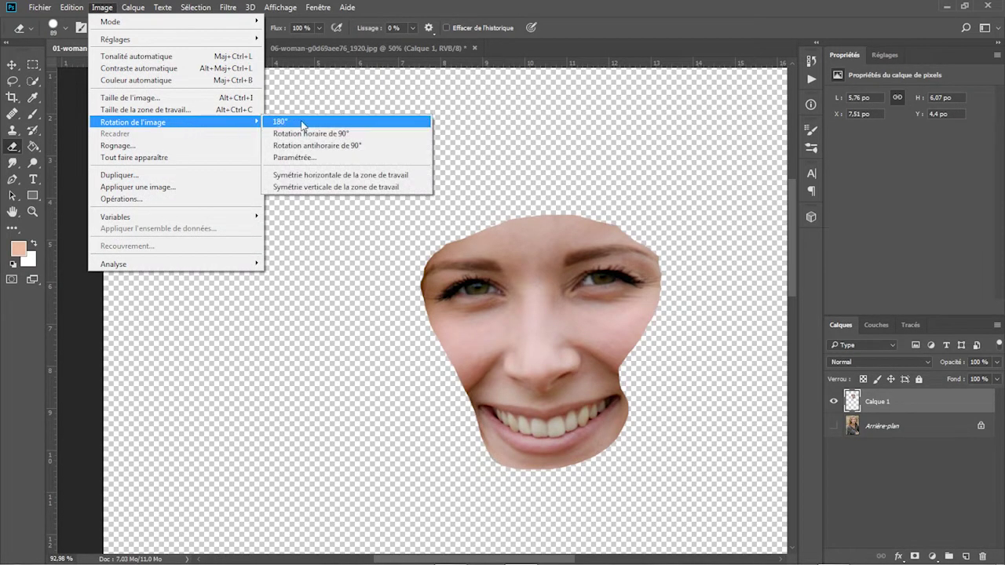
pyautogui.moveTo(132, 122)
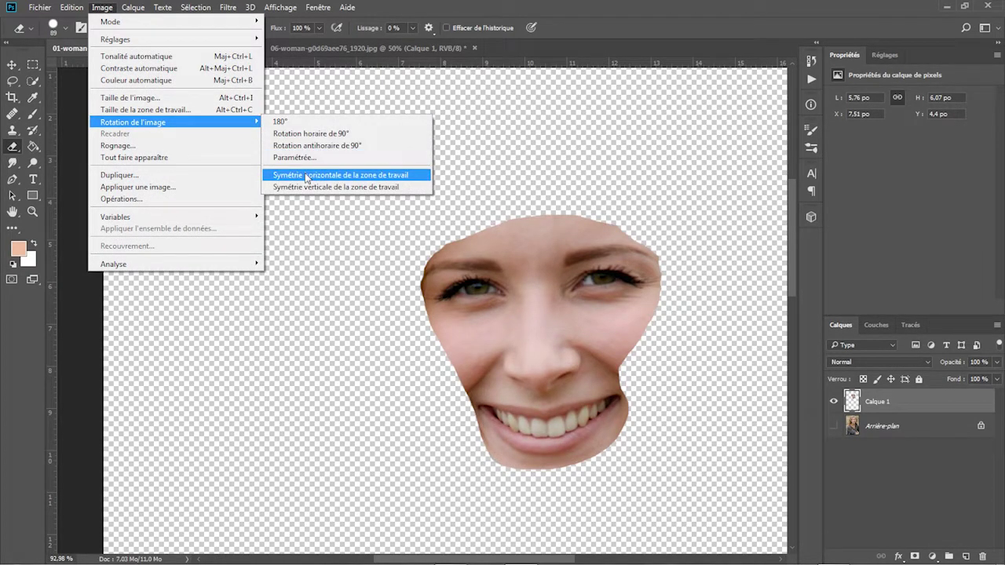
pyautogui.click(307, 175)
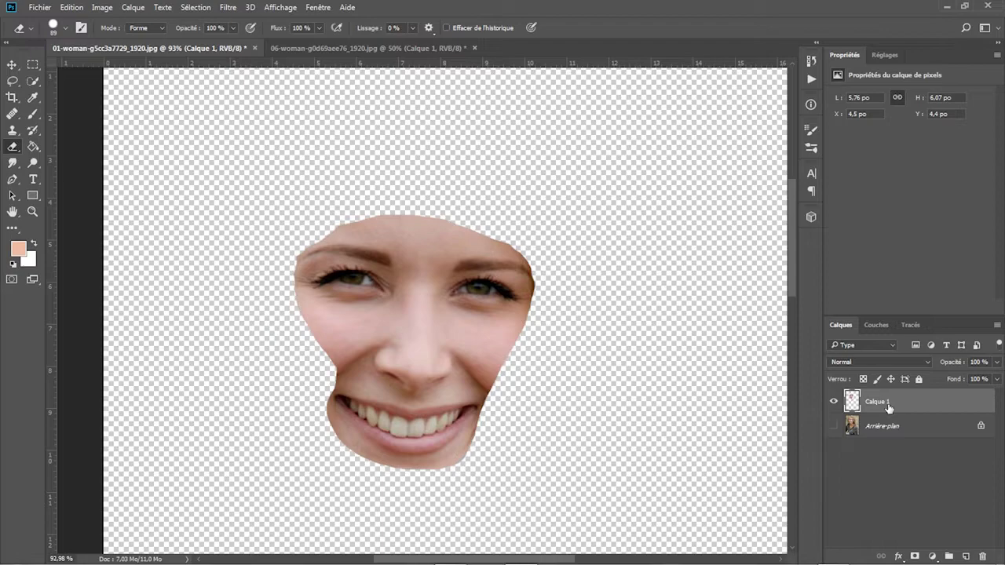
# Step: Drag the face layer into the 06-woman photo as Calque 2 and position it over her face
pyautogui.moveTo(888, 407); pyautogui.dragTo(379, 49)
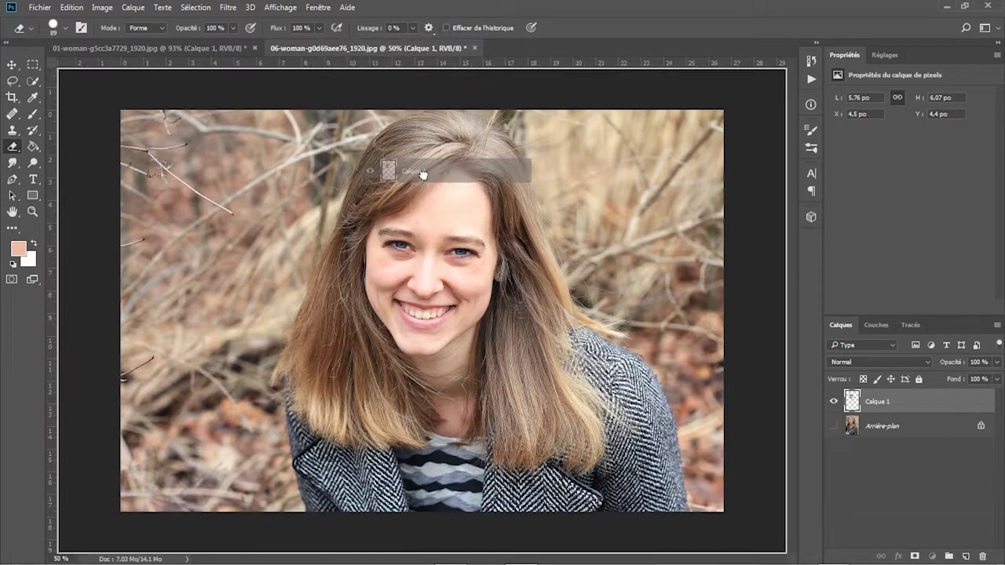
pyautogui.moveTo(380, 49); pyautogui.dragTo(428, 264)
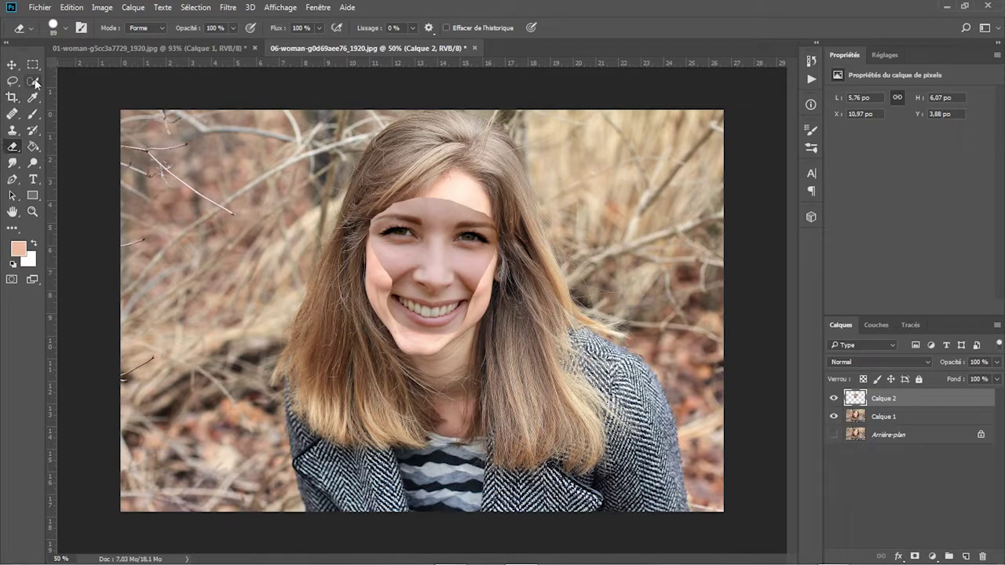
pyautogui.click(11, 69)
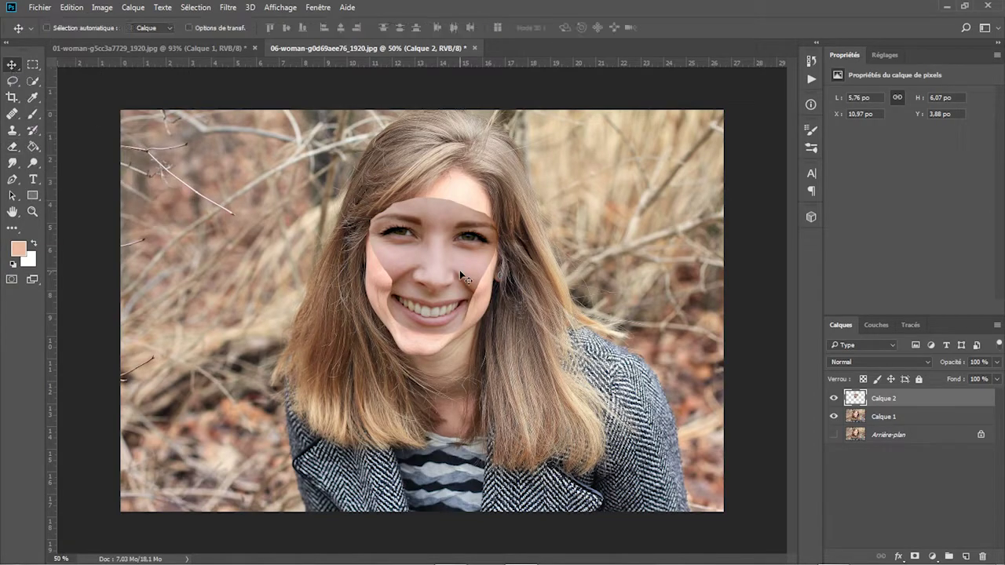
pyautogui.moveTo(462, 273); pyautogui.dragTo(462, 281)
# Step: Shrink the face patch to about 89%, set it to 50% opacity and nudge it down
pyautogui.hotkey('ctrl', 't')
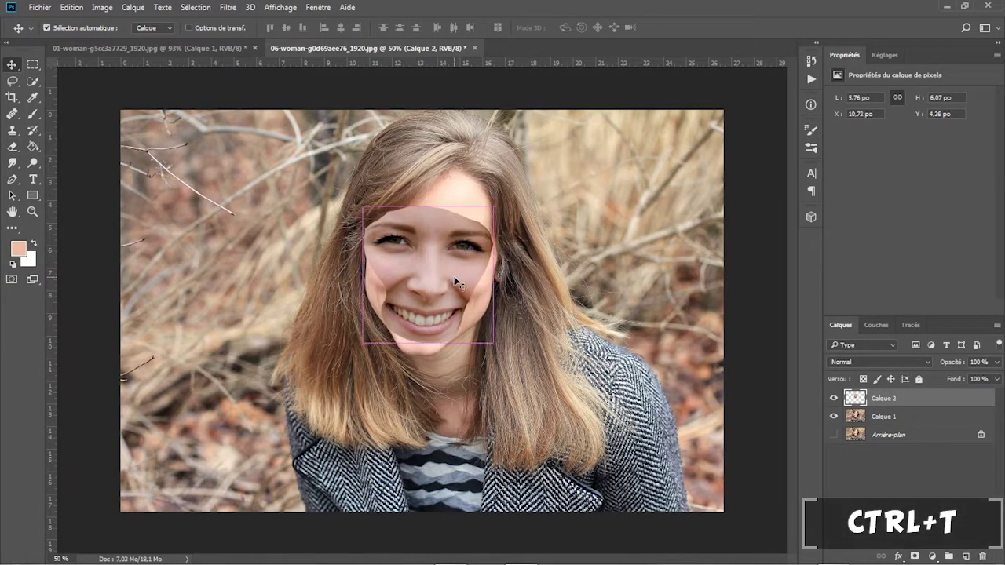
pyautogui.moveTo(496, 208); pyautogui.dragTo(475, 229)
pyautogui.moveTo(445, 270)
pyautogui.mouseDown()
pyautogui.moveTo(452, 253)
pyautogui.moveTo(420, 272)
pyautogui.mouseUp()
pyautogui.press('Return')
pyautogui.press('z')
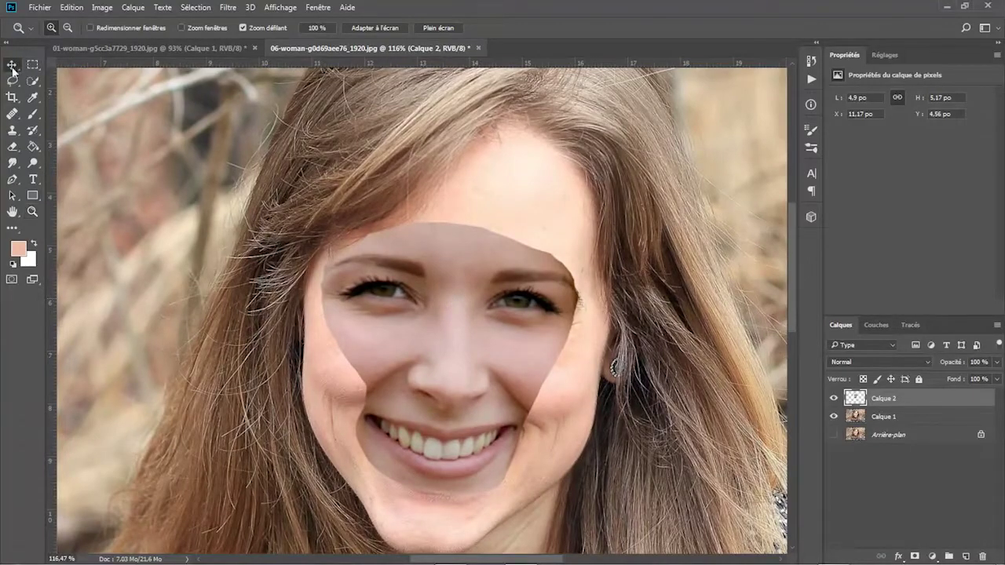
pyautogui.click(12, 65)
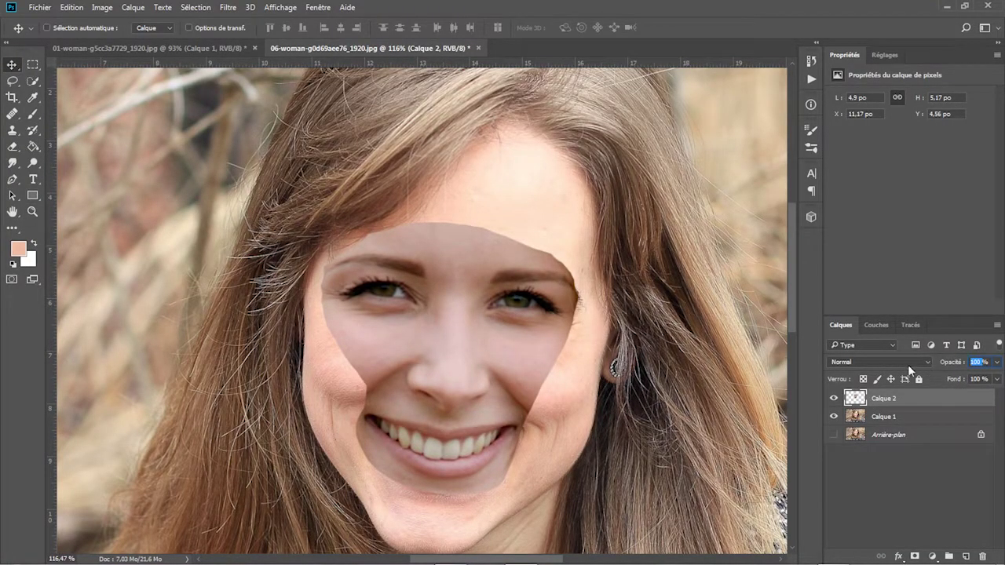
pyautogui.press('5')
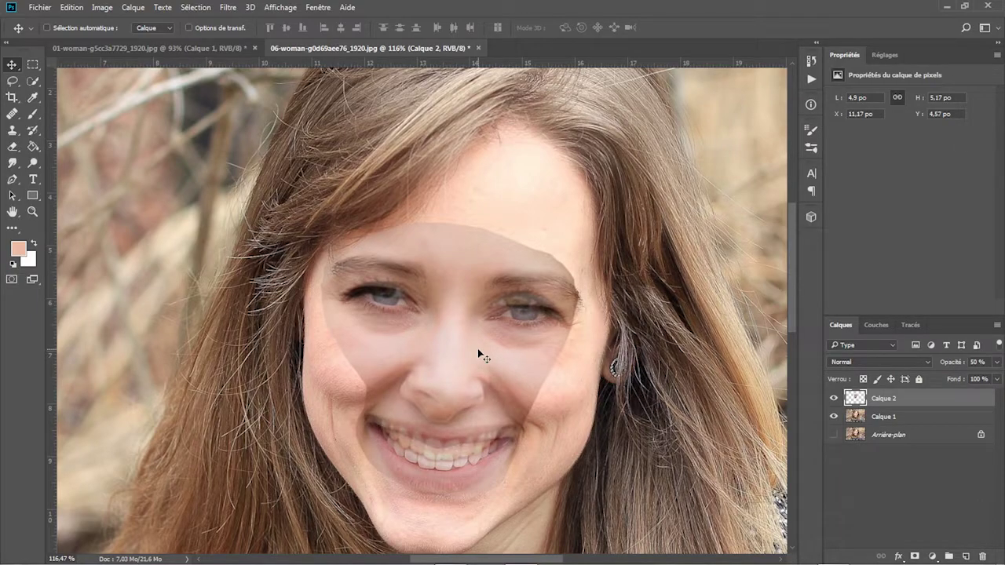
pyautogui.press('Down')
pyautogui.press('Down')
pyautogui.press('Down')
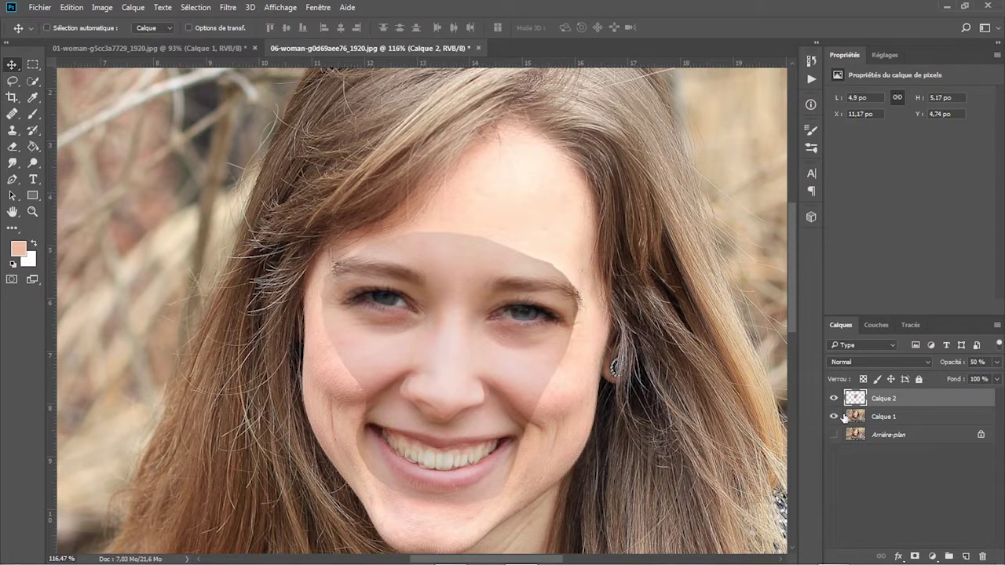
# Step: Restore Calque 2 to 100% opacity, enlarge it to about 101.7% and nudge it into alignment
pyautogui.click(977, 362)
pyautogui.write('100')
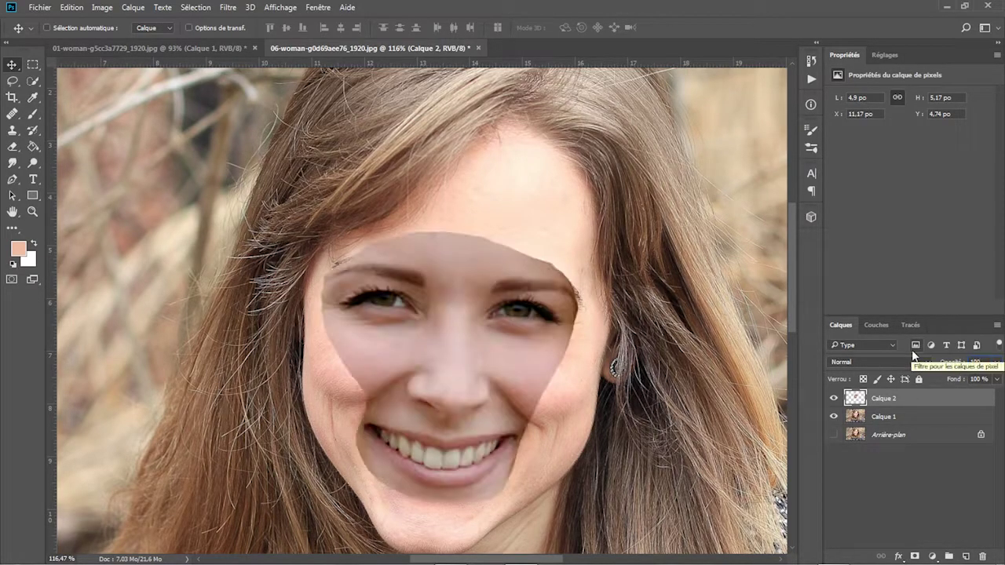
pyautogui.press('Return')
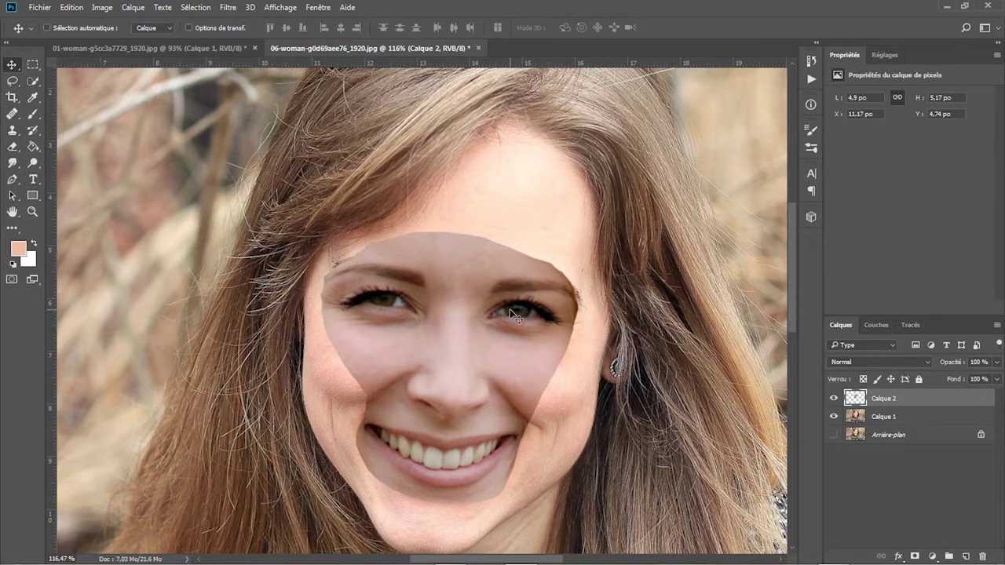
pyautogui.press('Up')
pyautogui.press('Up')
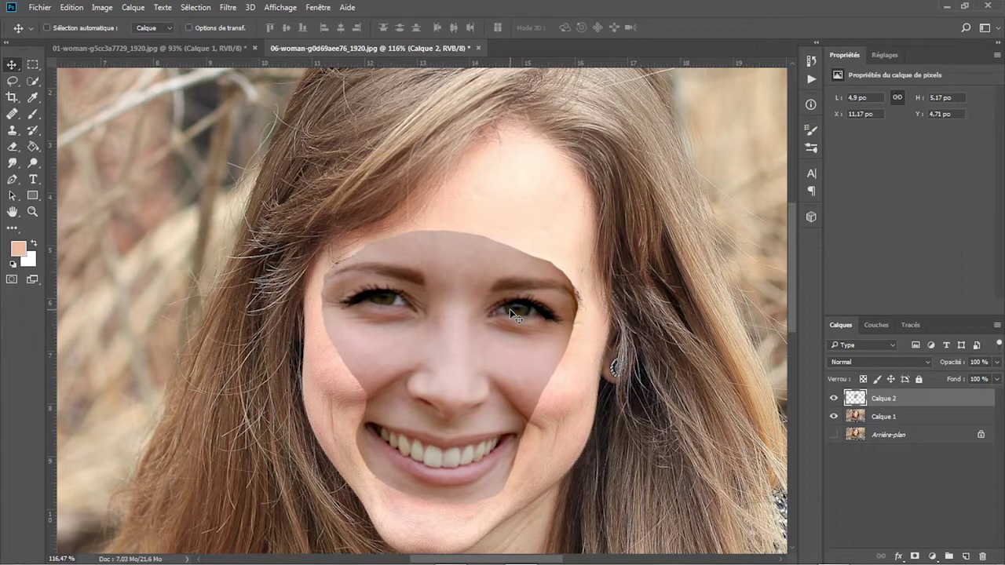
pyautogui.press('Up')
pyautogui.hotkey('ctrl', 't')
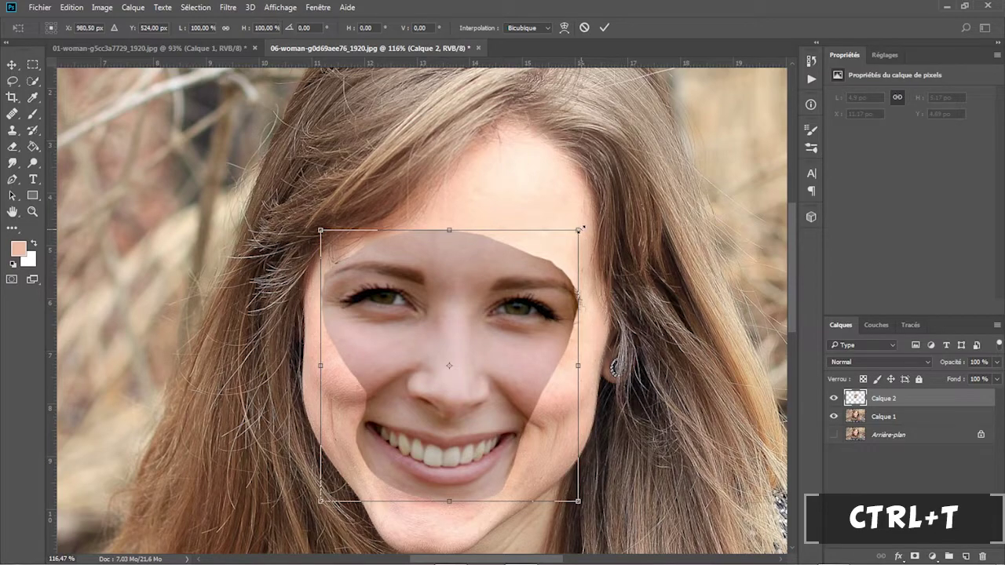
pyautogui.moveTo(581, 230); pyautogui.dragTo(585, 227)
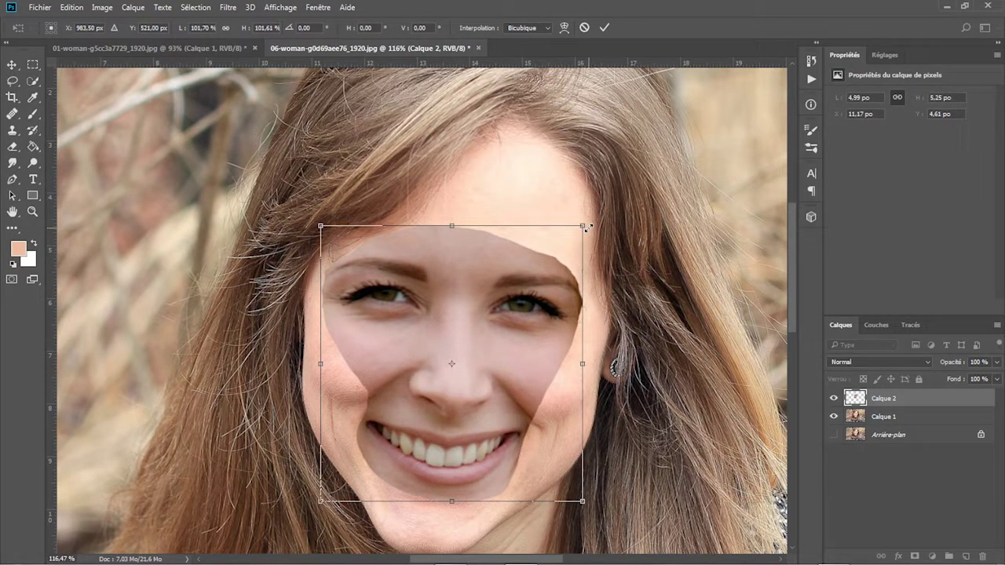
pyautogui.press('Down')
pyautogui.press('Down')
pyautogui.press('Down')
pyautogui.press('Down')
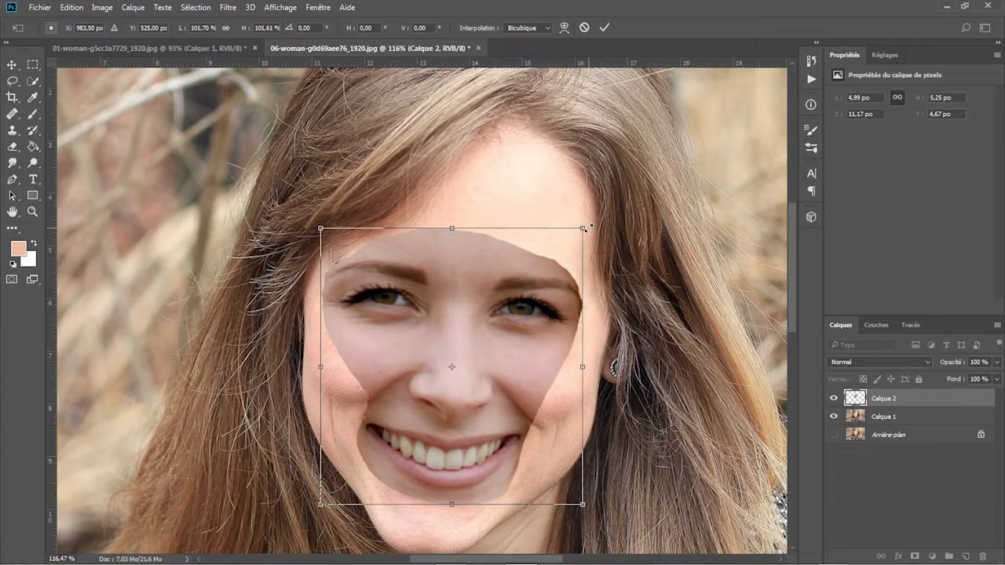
pyautogui.press('Return')
# Step: Fit the photo on screen and match the face patch's colours to 06-woman's Calque 1
pyautogui.click(32, 212)
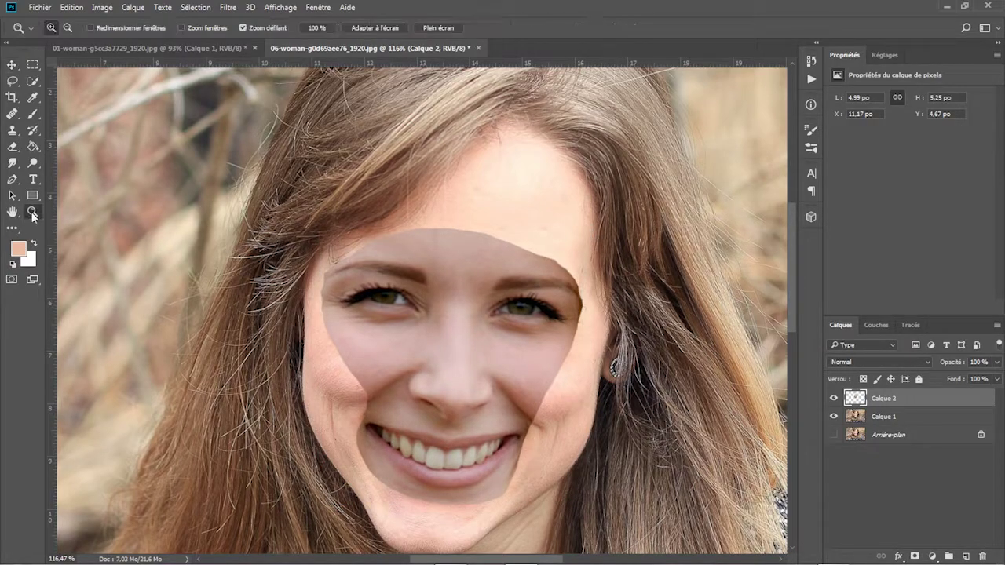
pyautogui.click(374, 27)
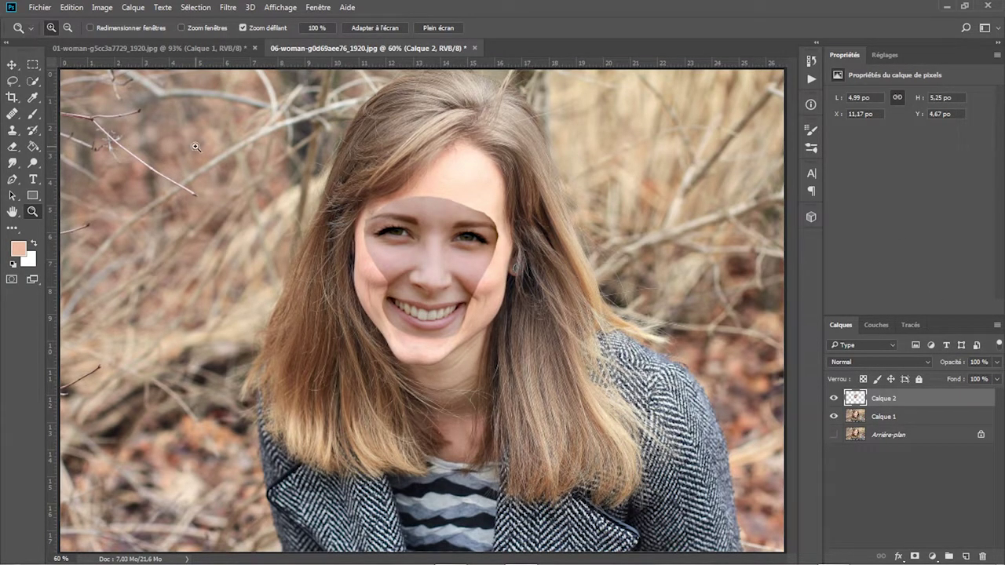
pyautogui.click(102, 8)
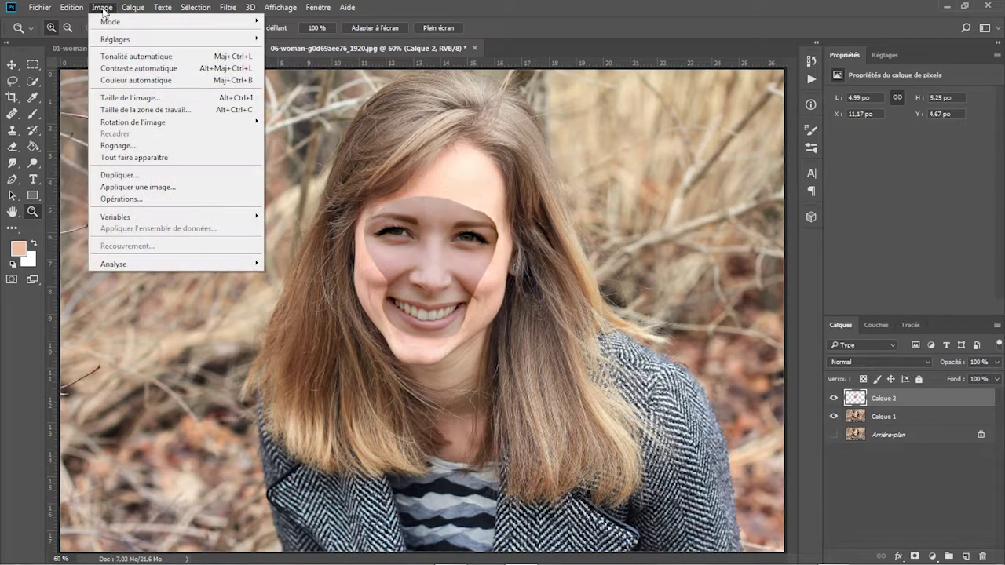
pyautogui.moveTo(115, 39)
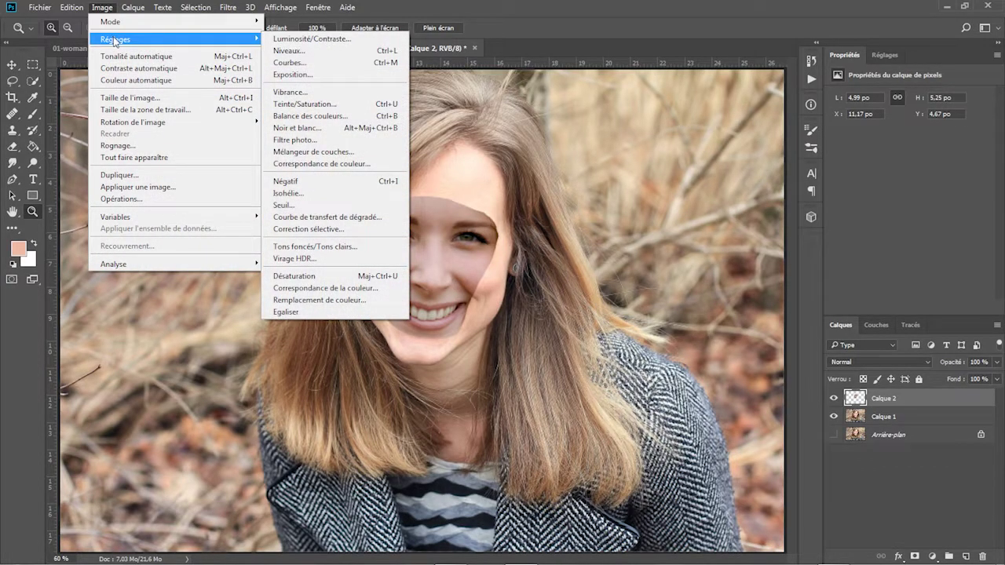
pyautogui.click(323, 289)
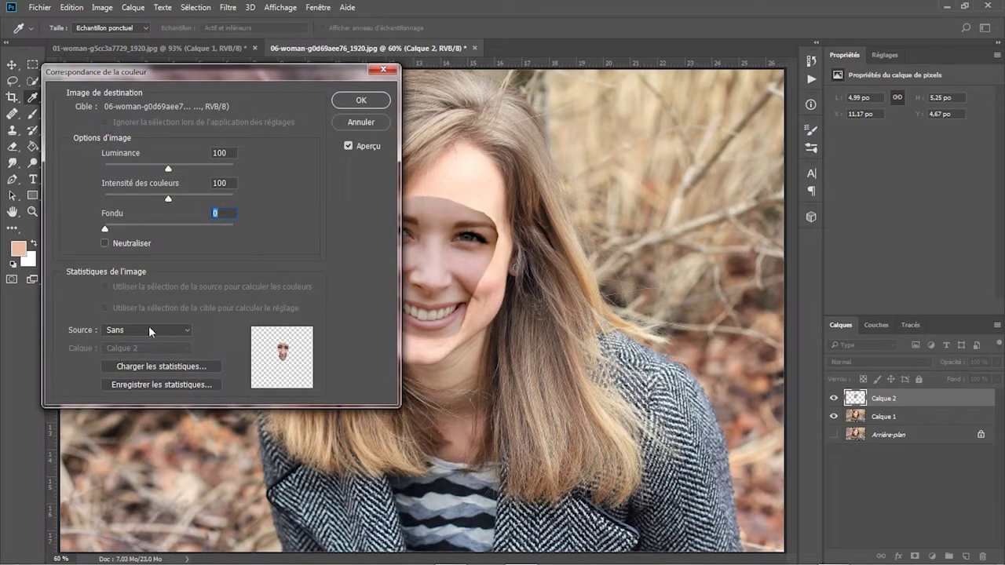
pyautogui.click(148, 330)
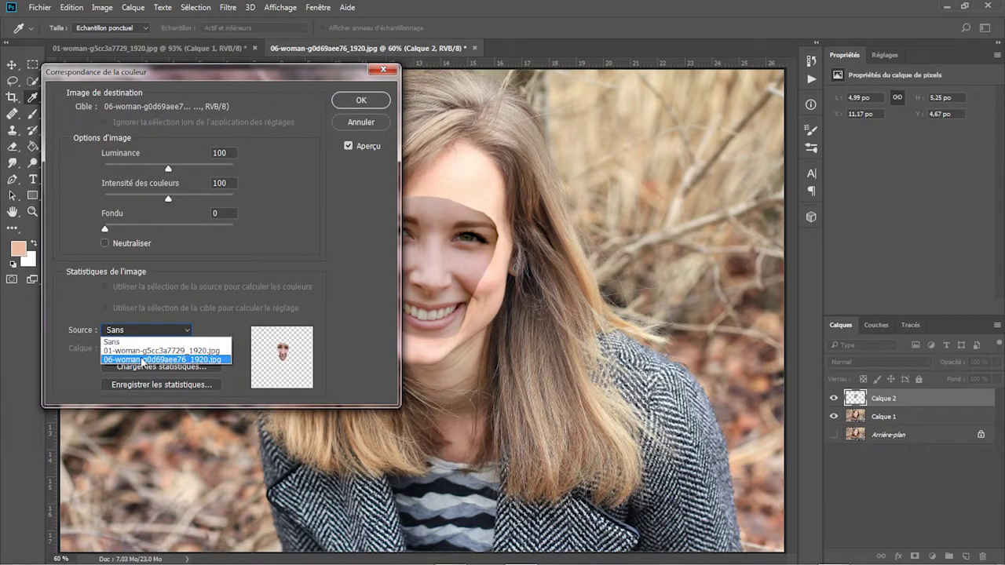
pyautogui.click(142, 360)
pyautogui.click(133, 350)
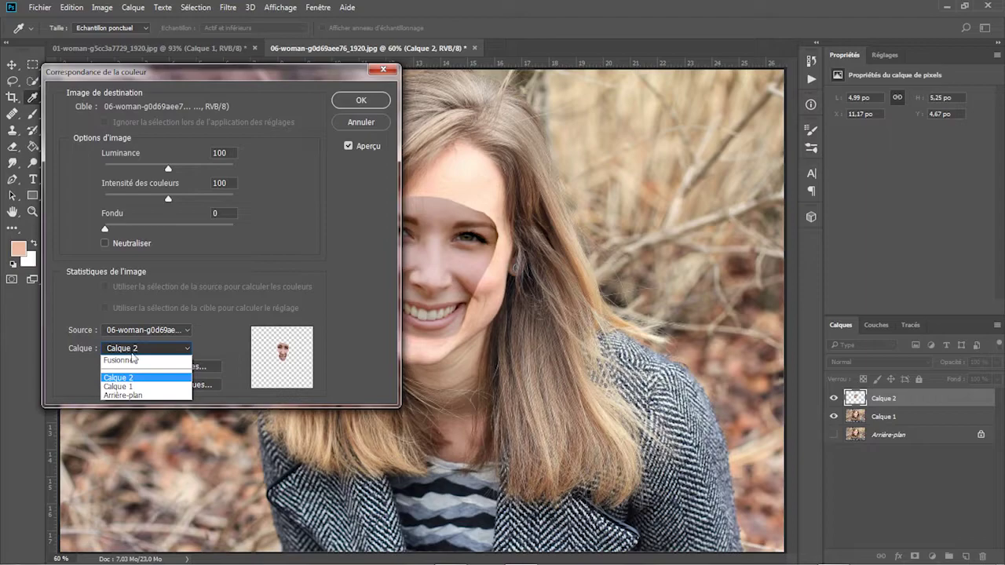
pyautogui.click(129, 387)
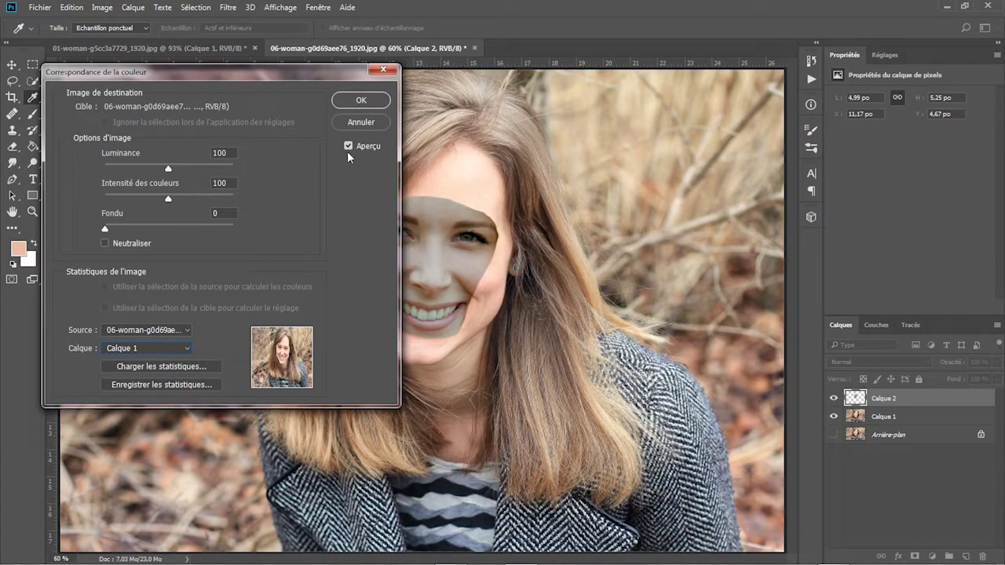
pyautogui.moveTo(298, 73); pyautogui.dragTo(813, 37)
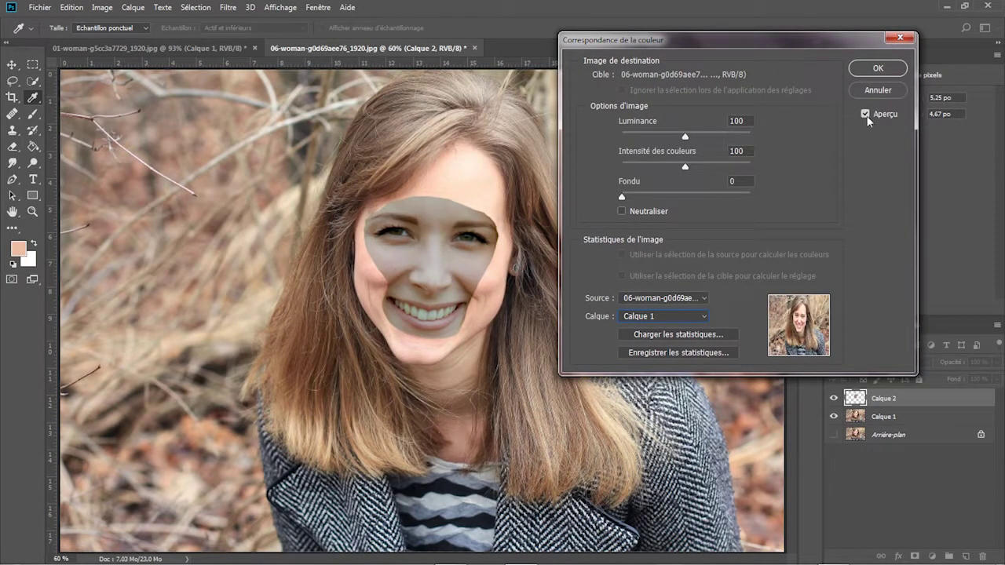
pyautogui.click(866, 115)
pyautogui.click(866, 115)
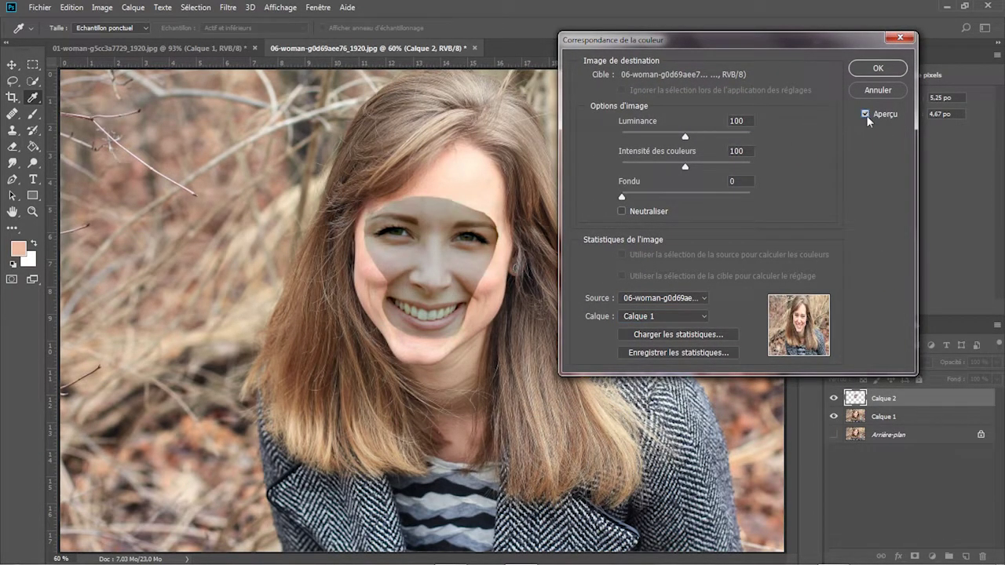
pyautogui.click(878, 69)
pyautogui.press('z')
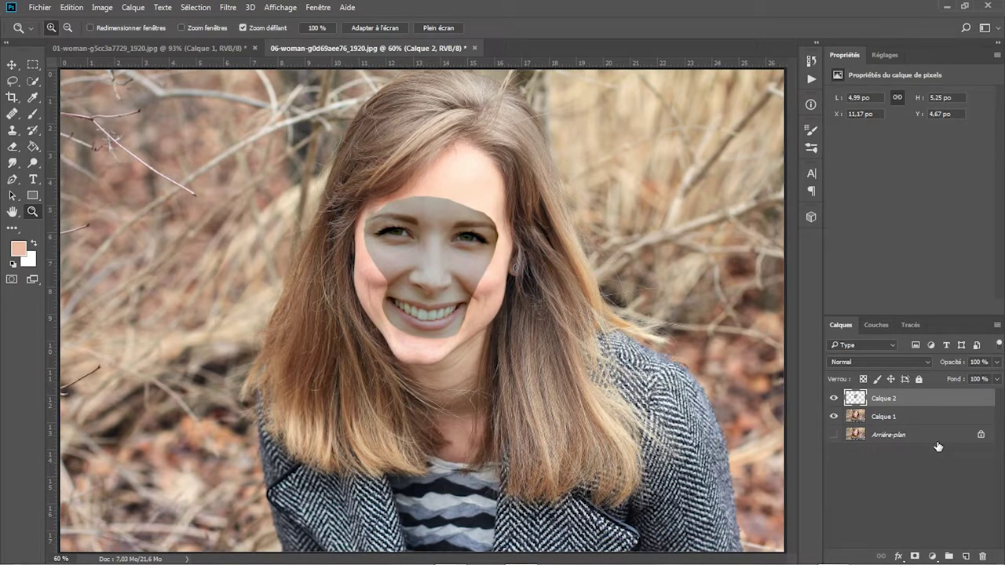
# Step: Load the face patch outline, contract it by 2 pixels and delete the original face beneath
pyautogui.press('ctrl')
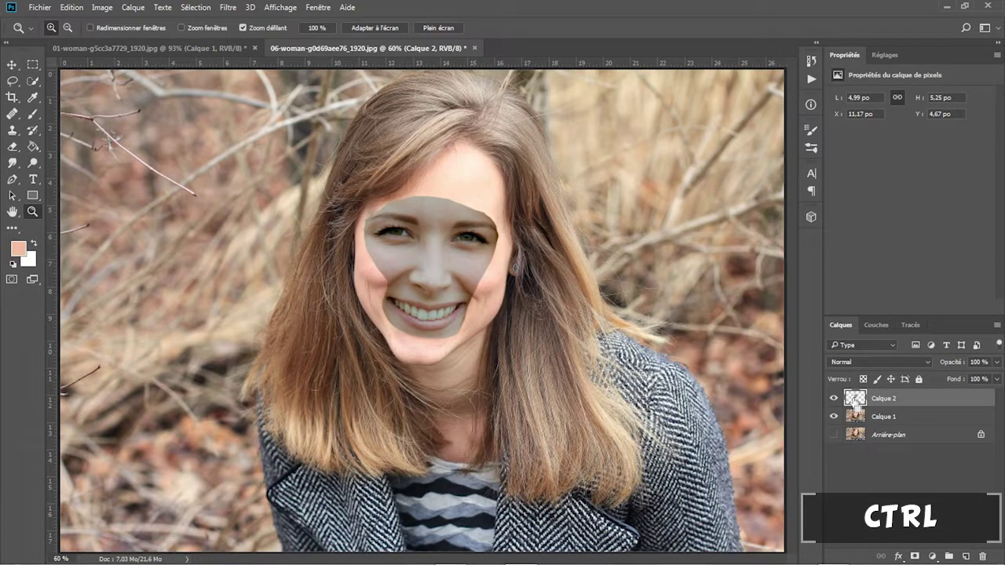
pyautogui.keyDown('ctrl'); pyautogui.click(854, 399); pyautogui.keyUp('ctrl')
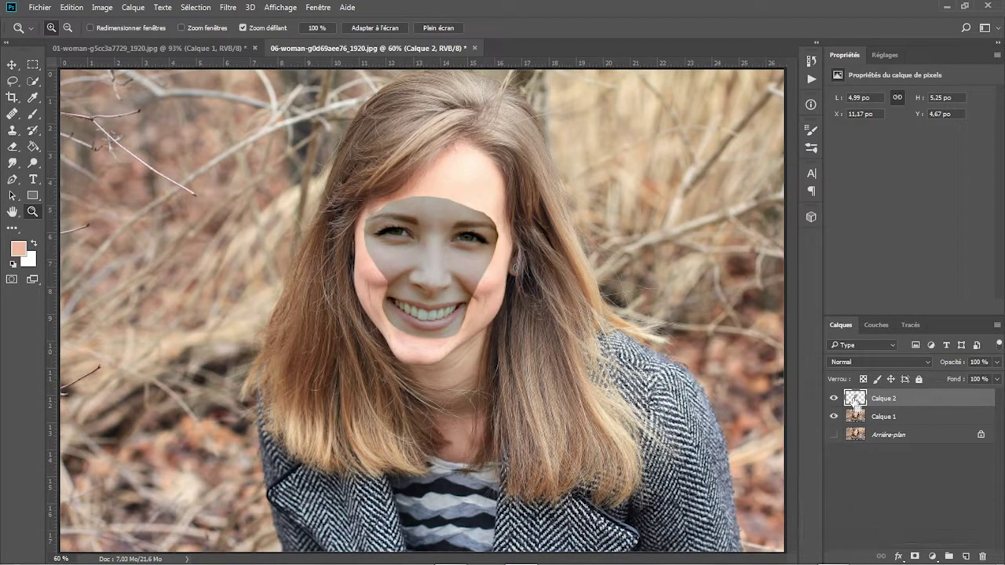
pyautogui.click(835, 399)
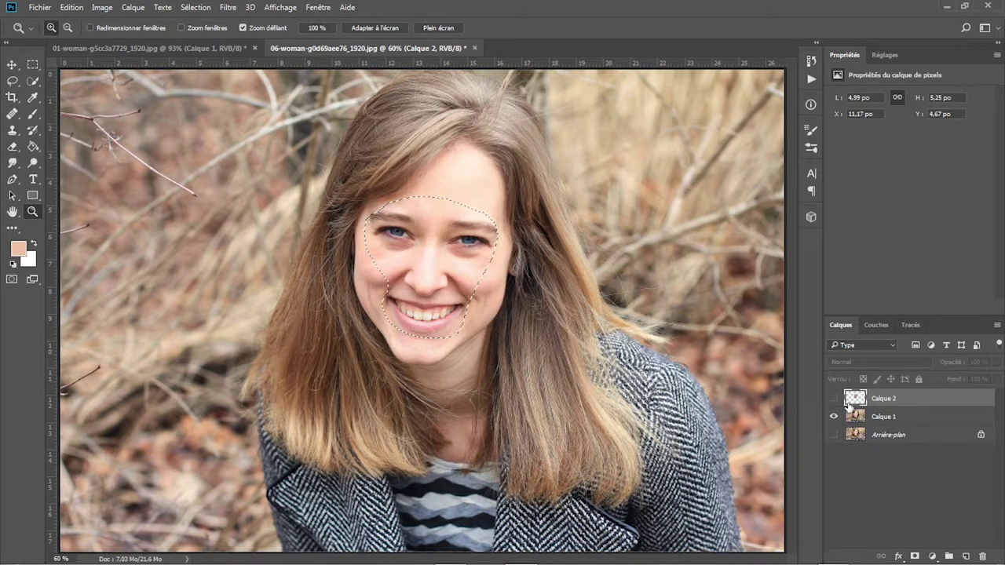
pyautogui.click(194, 8)
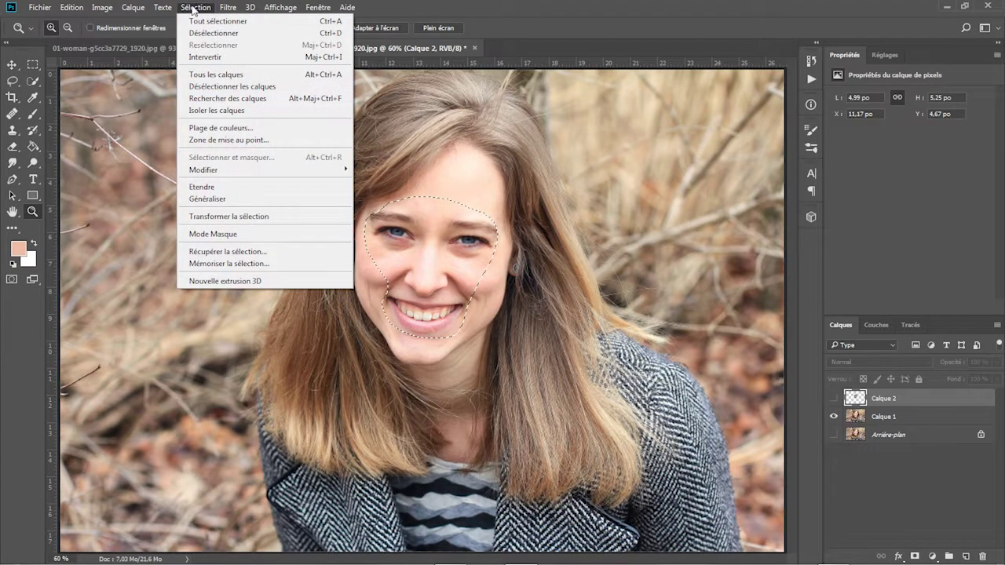
pyautogui.moveTo(236, 169)
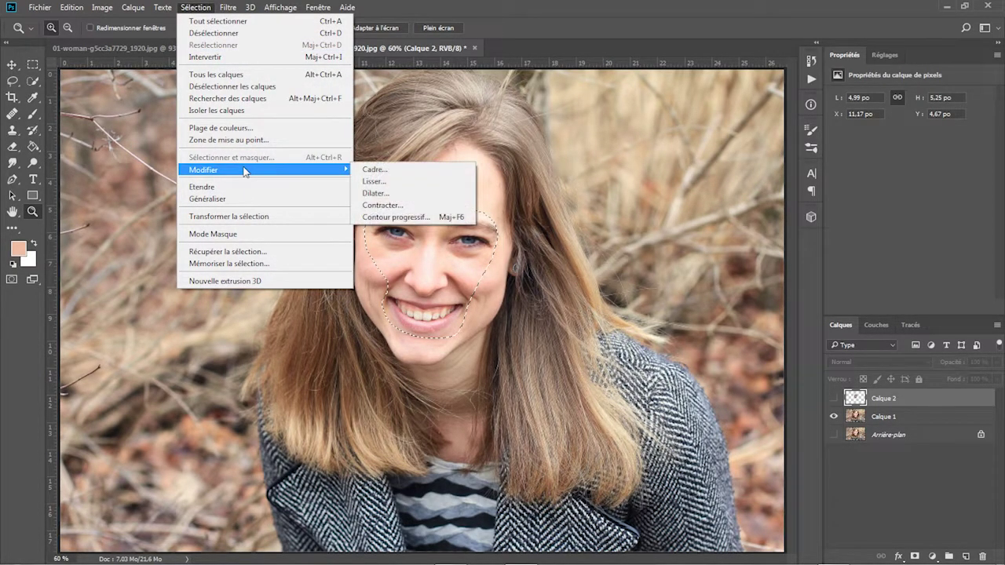
pyautogui.click(379, 205)
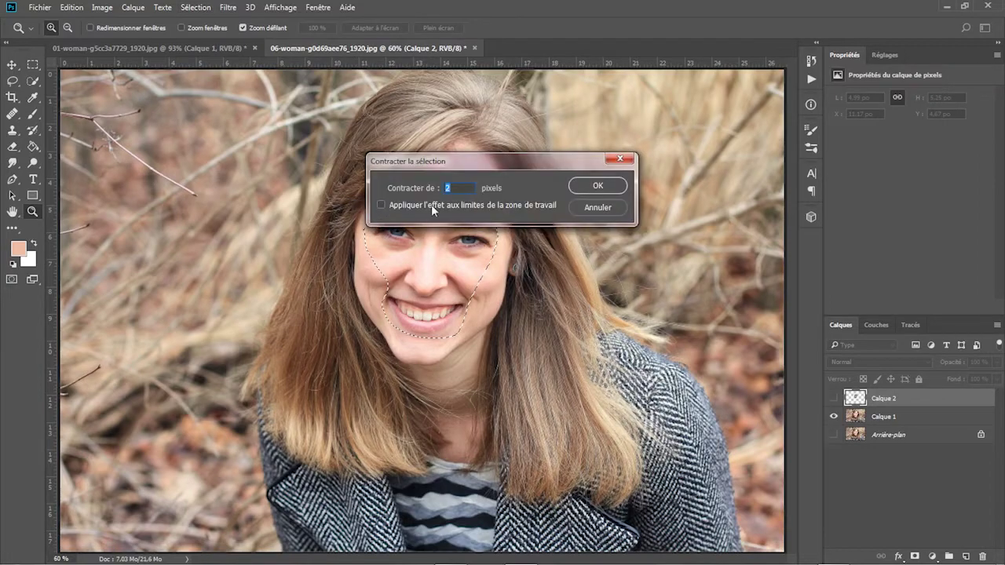
pyautogui.click(589, 189)
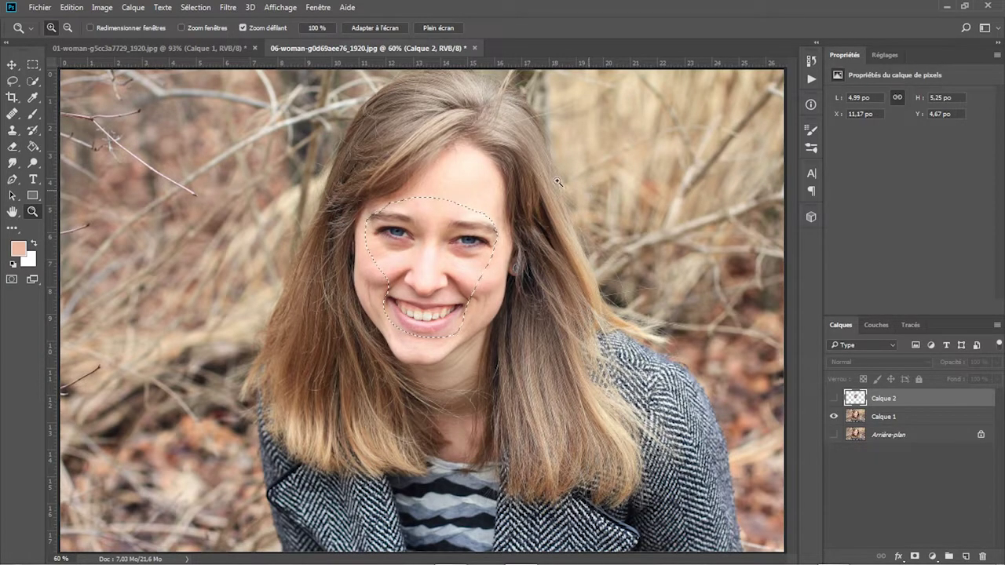
pyautogui.click(72, 8)
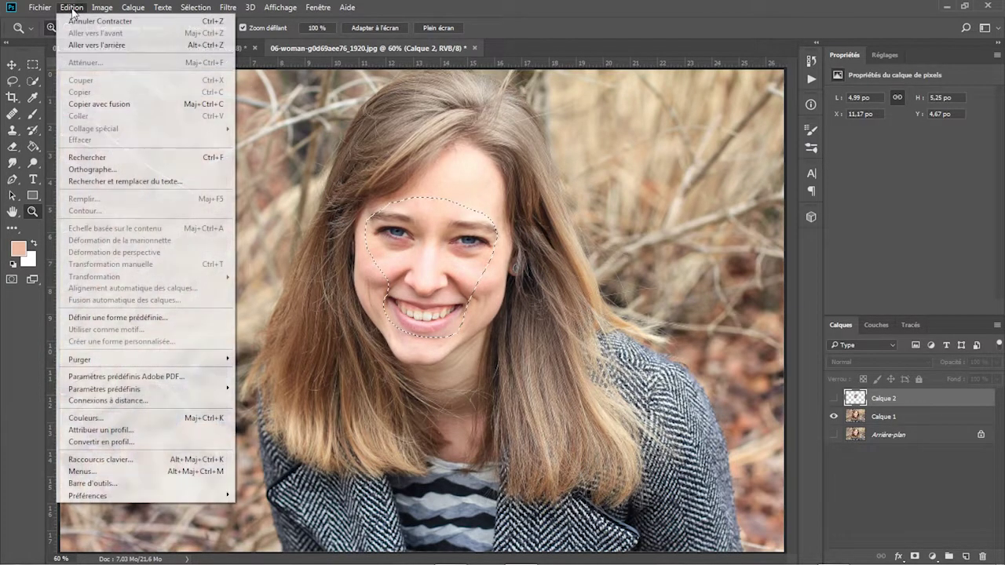
pyautogui.click(82, 140)
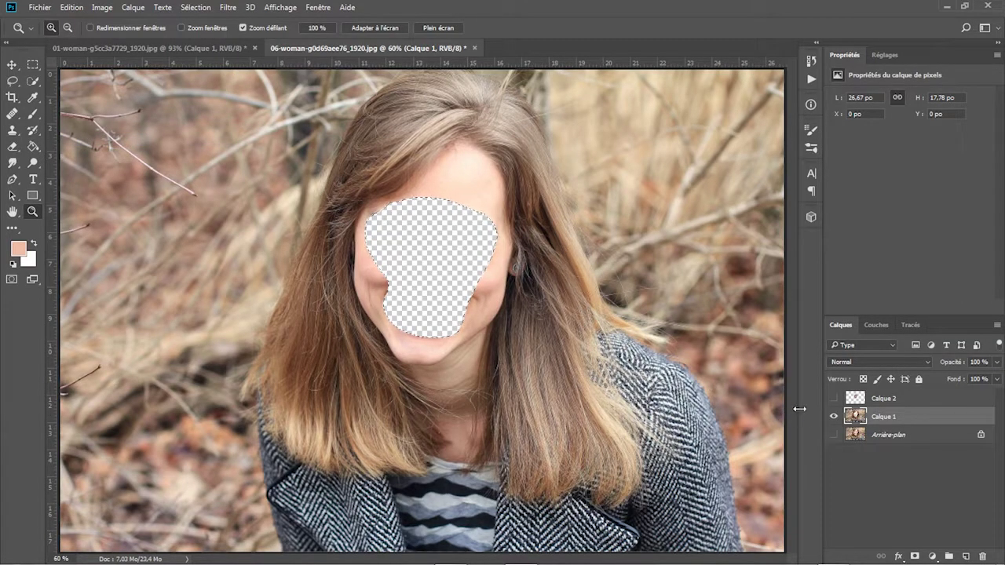
# Step: Show the face patch again, select both face and photo layers, and deselect
pyautogui.click(833, 398)
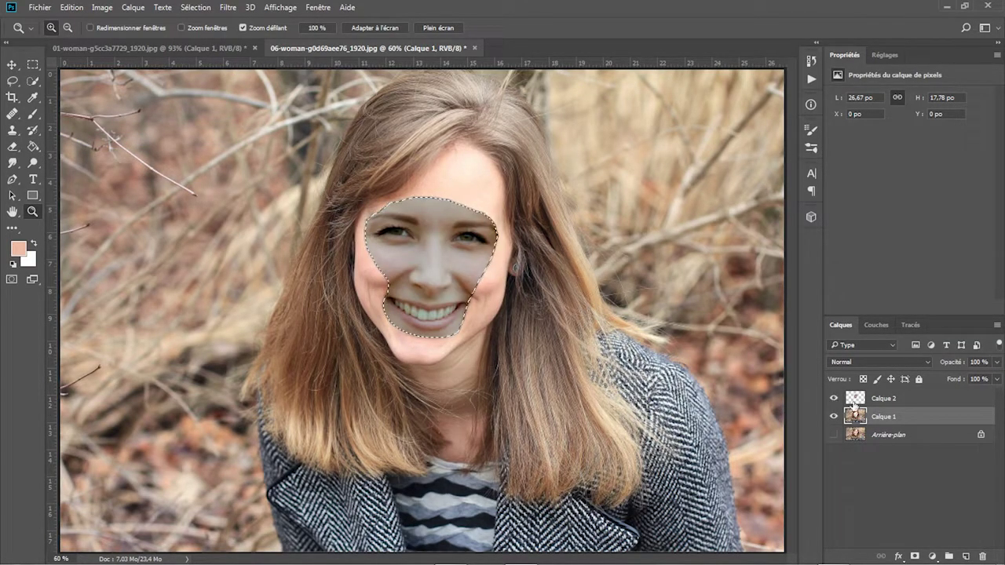
pyautogui.keyDown('shift'); pyautogui.click(875, 404); pyautogui.keyUp('shift')
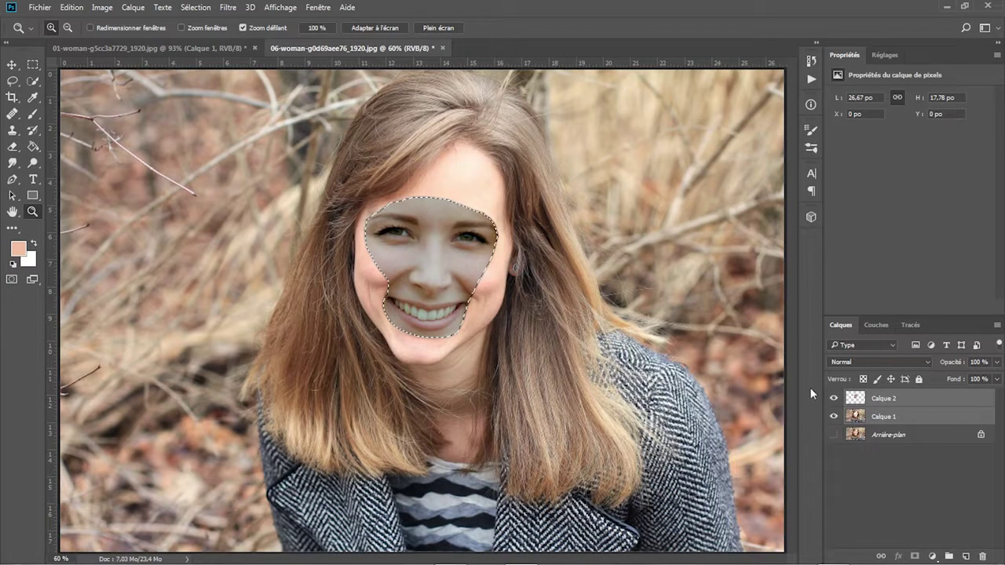
pyautogui.click(200, 9)
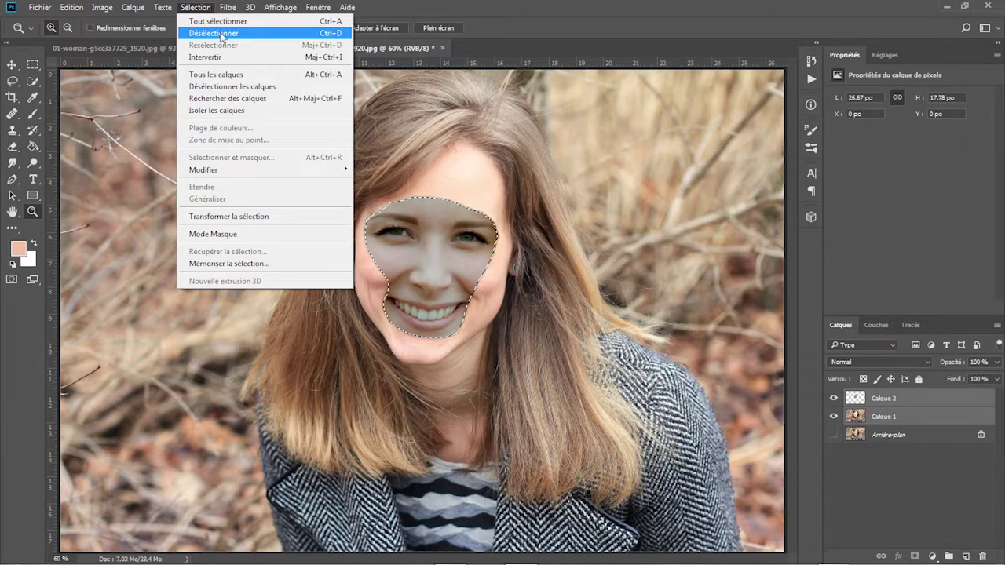
pyautogui.click(220, 33)
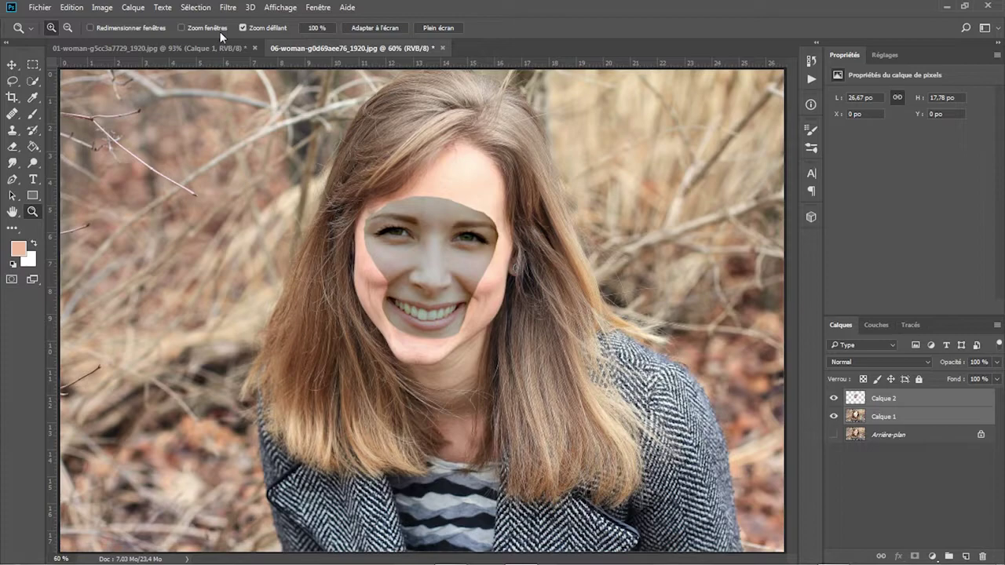
pyautogui.hotkey('ctrl', 'd')
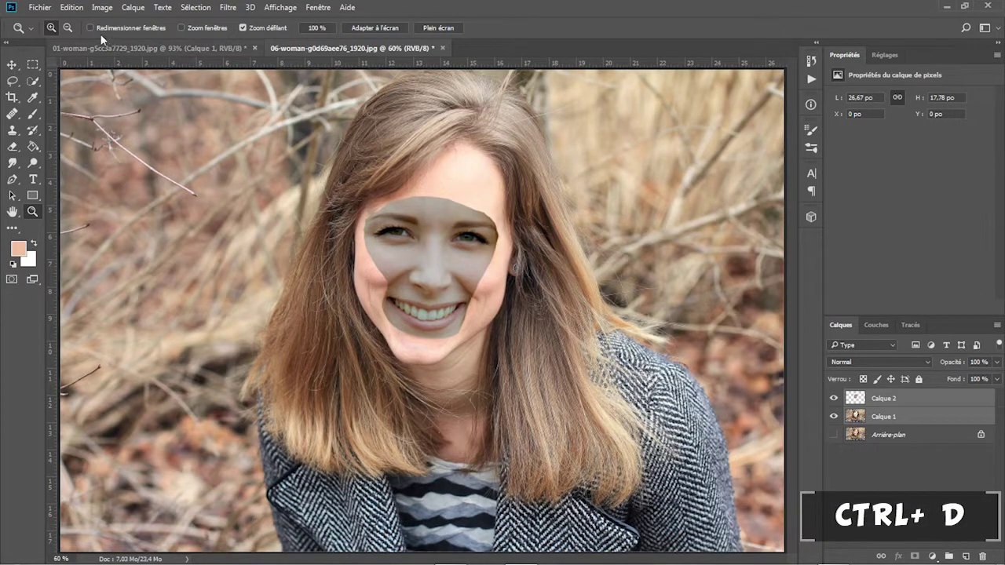
pyautogui.click(71, 8)
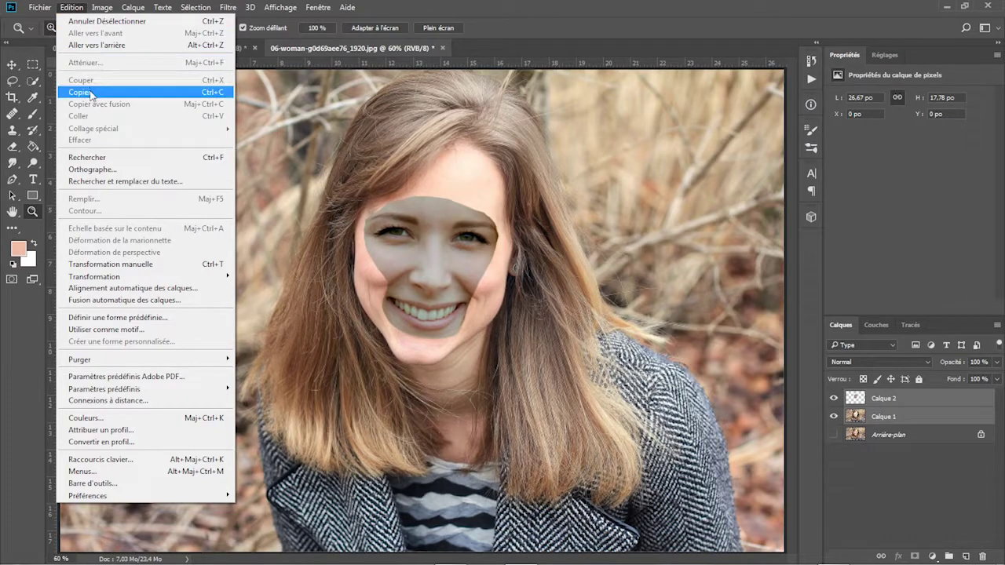
# Step: Auto-blend the face and photo layers with Fusion automatique des calques, then deselect
pyautogui.click(146, 300)
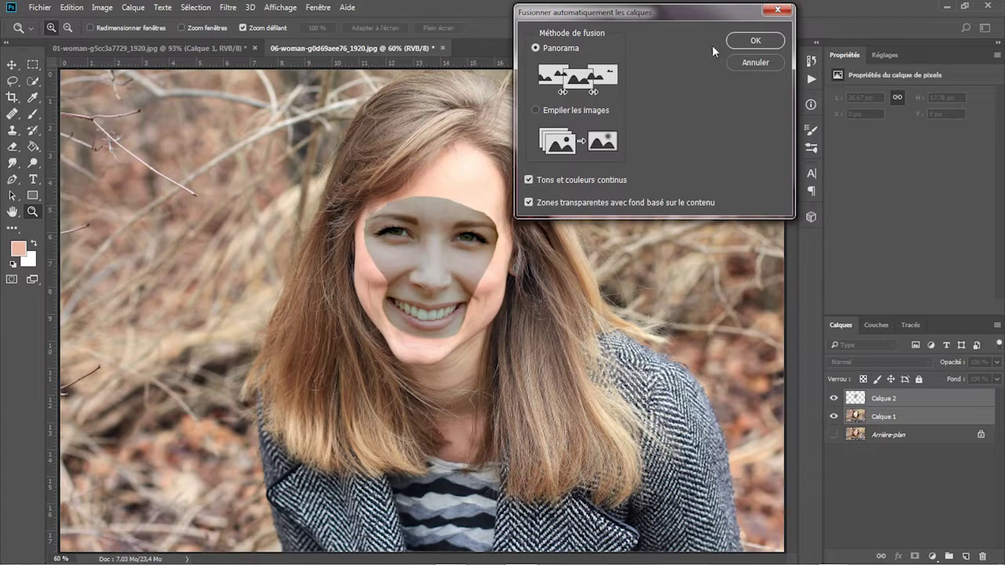
pyautogui.click(760, 41)
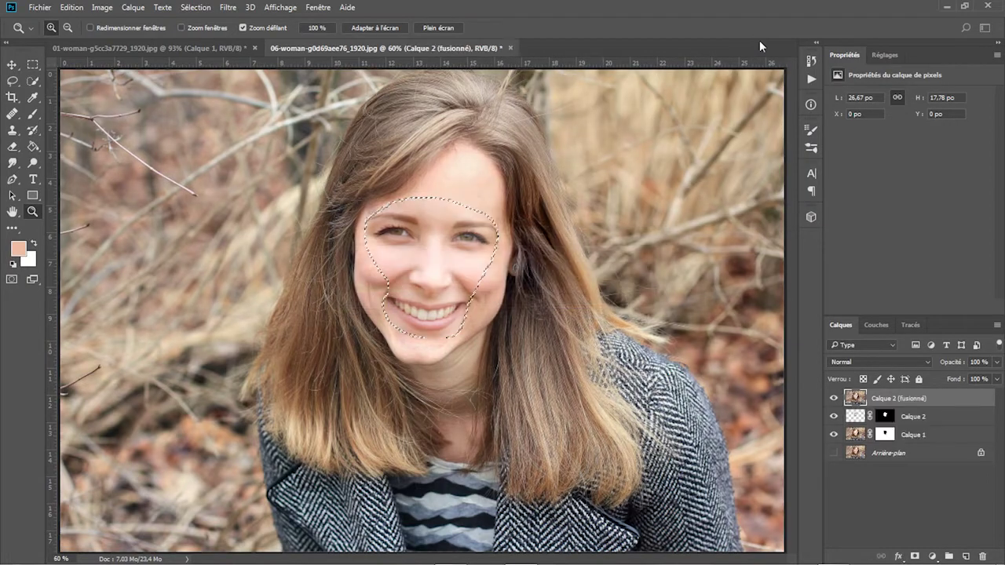
pyautogui.click(195, 7)
pyautogui.click(198, 33)
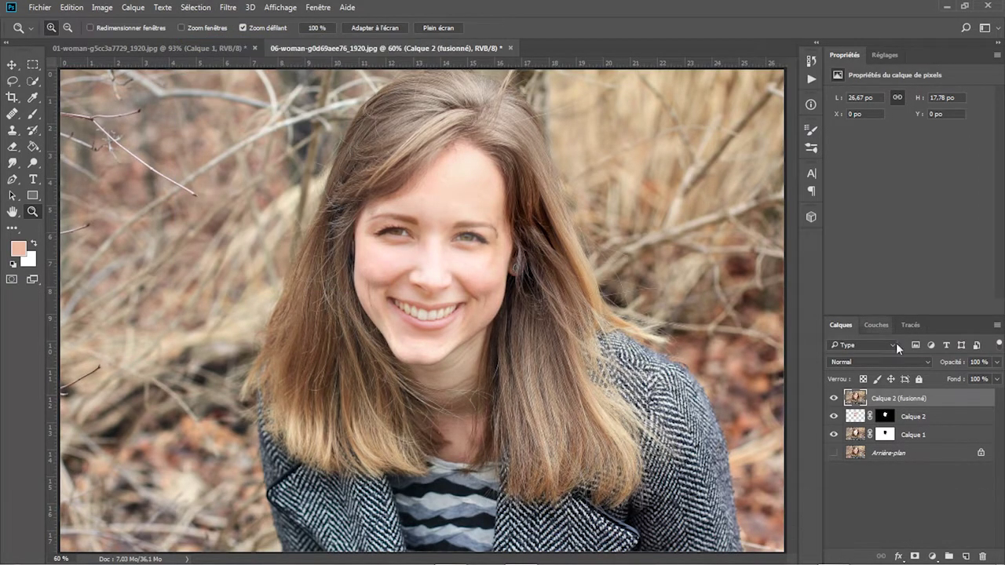
# Step: Group the three face layers into Groupe 1 and make Arrière-plan visible
pyautogui.hotkey('ctrl', 'shift', 'd')
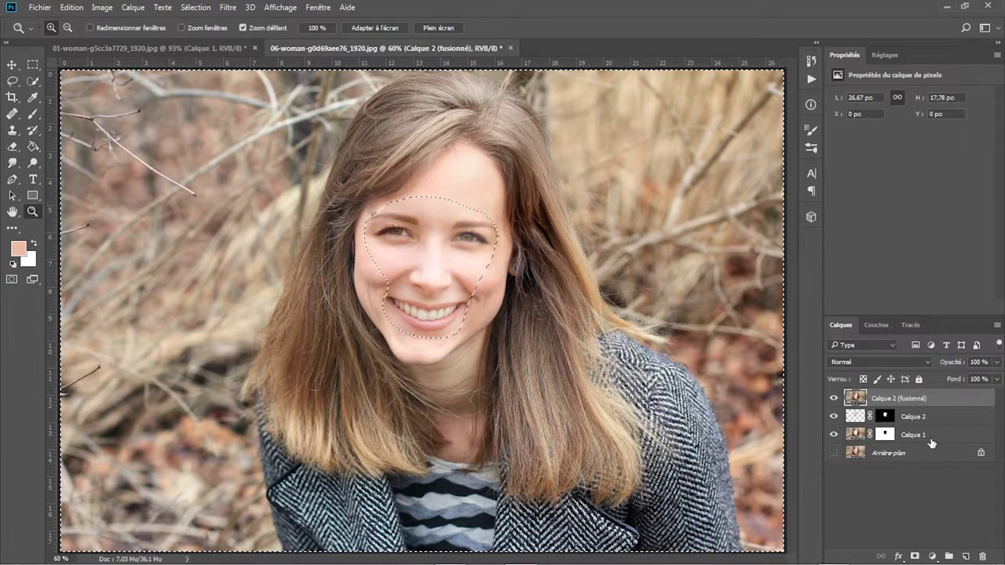
pyautogui.click(932, 443)
pyautogui.keyDown('ctrl'); pyautogui.click(926, 398); pyautogui.keyUp('ctrl')
pyautogui.keyDown('ctrl'); pyautogui.click(926, 418); pyautogui.keyUp('ctrl')
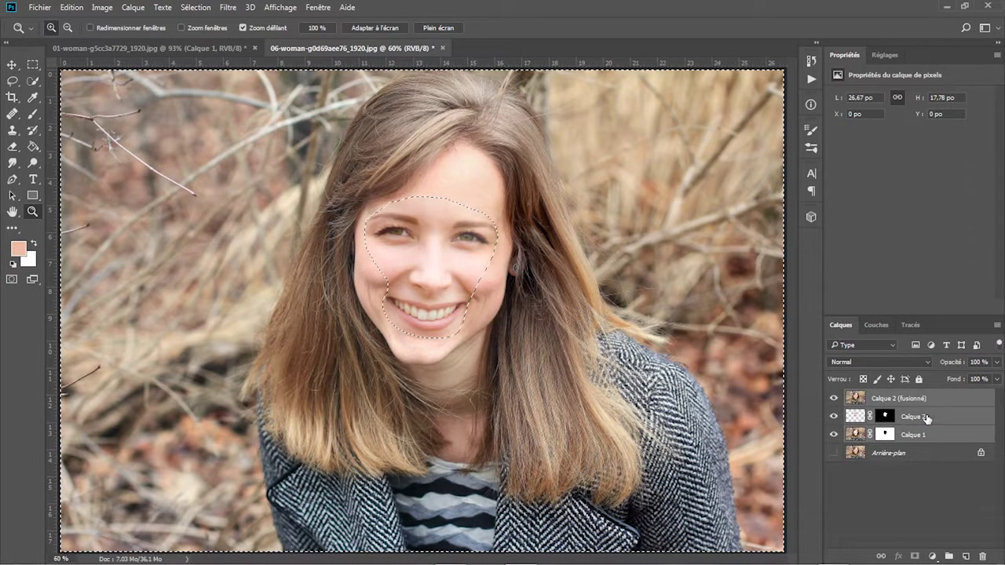
pyautogui.hotkey('ctrl', 'g')
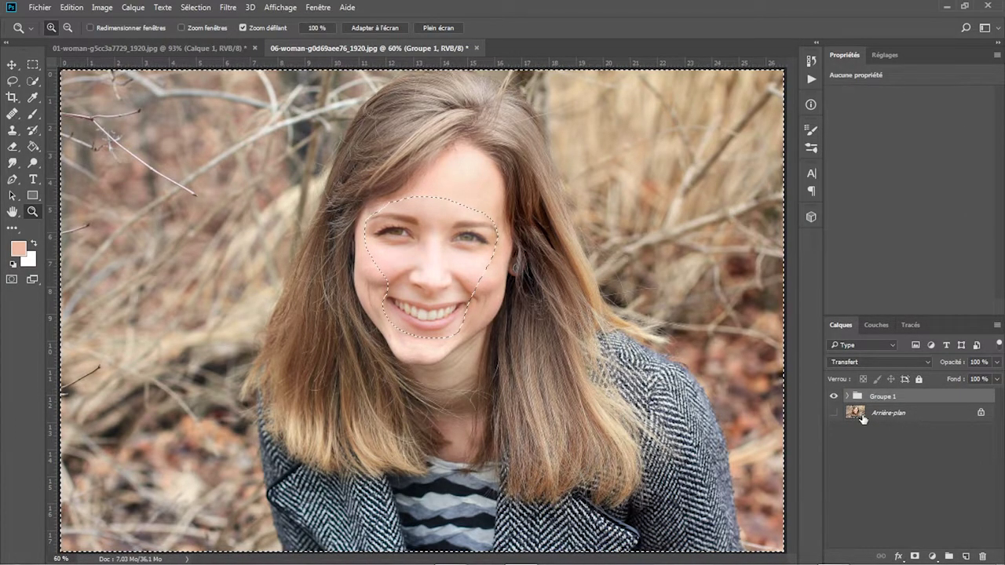
pyautogui.click(833, 413)
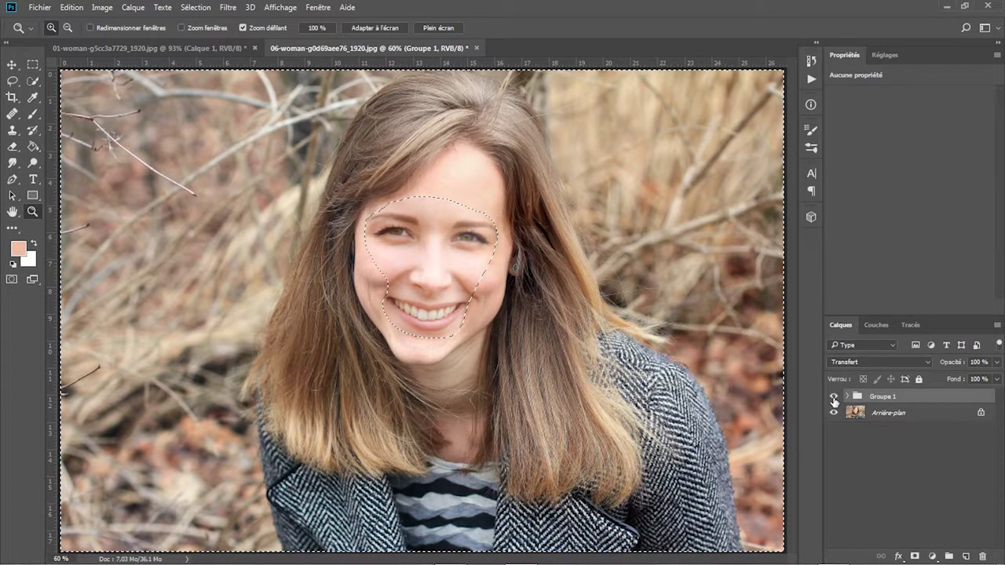
# Step: Clear the selection and toggle Groupe 1 to compare the swap with the original
pyautogui.click(195, 7)
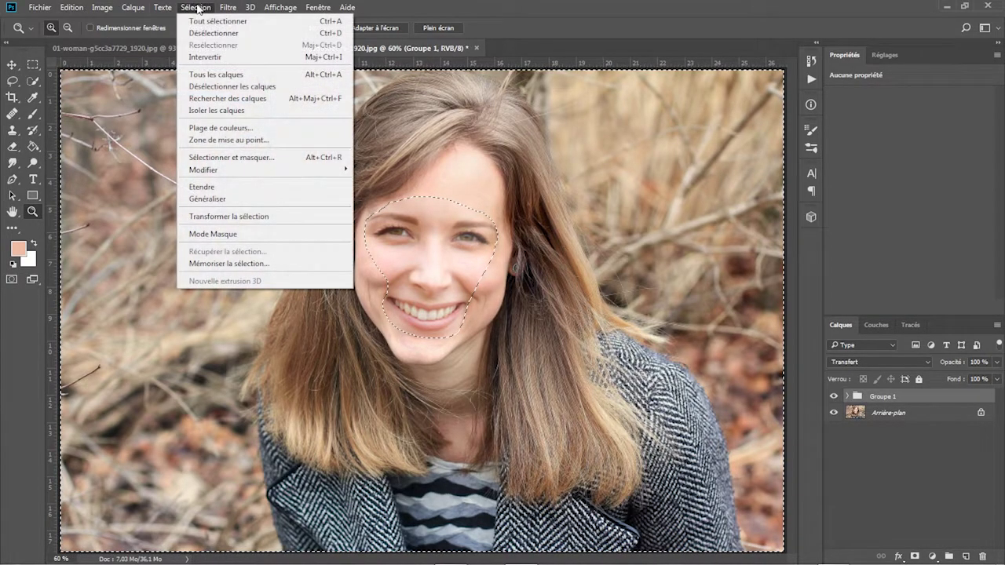
pyautogui.click(237, 33)
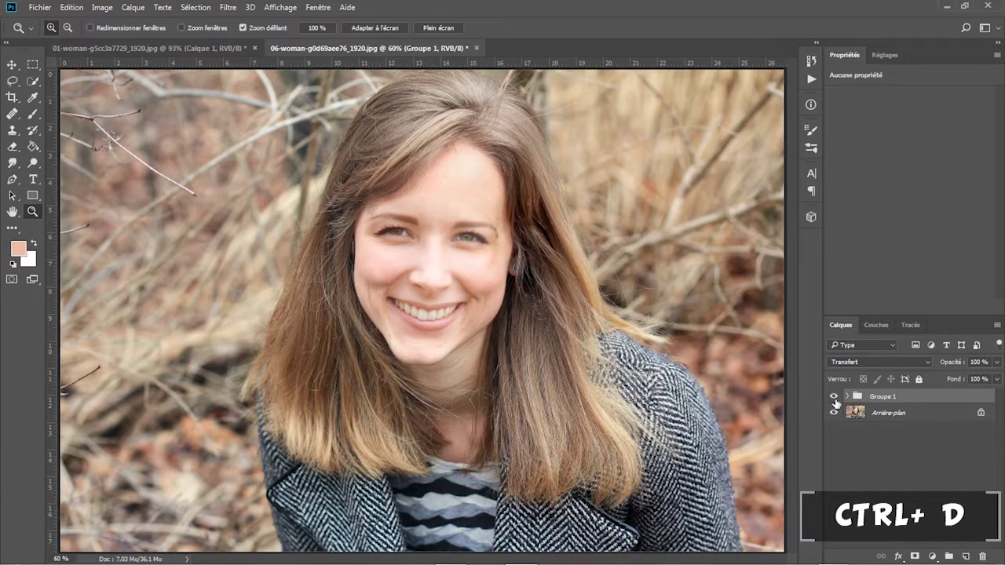
pyautogui.click(834, 397)
pyautogui.click(834, 396)
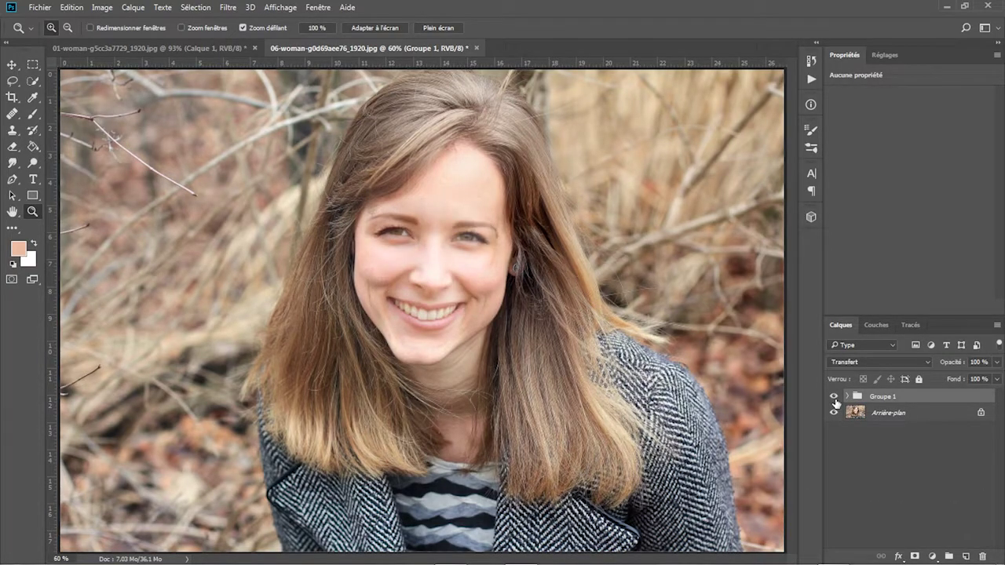
pyautogui.click(834, 398)
pyautogui.click(835, 398)
# Step: Compare before and after, zoom into the face and sample a light cheek skin tone
pyautogui.click(834, 397)
pyautogui.click(833, 397)
pyautogui.moveTo(456, 239); pyautogui.dragTo(494, 278)
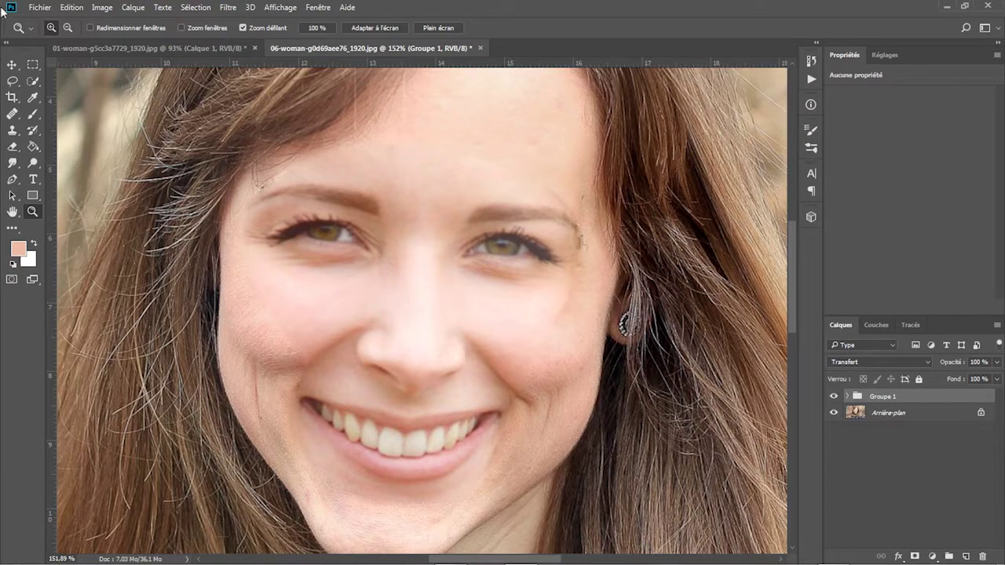
pyautogui.click(32, 114)
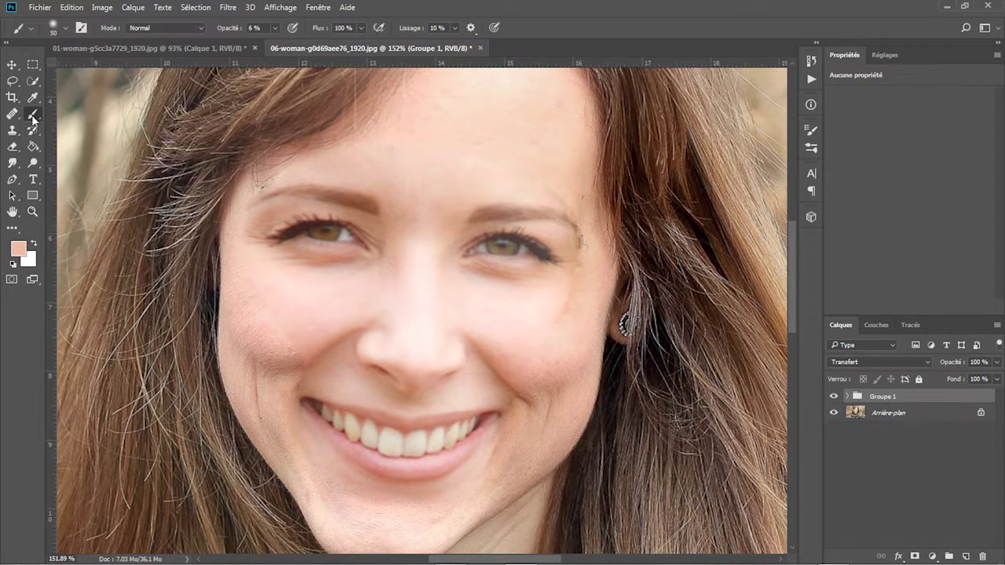
pyautogui.click(31, 98)
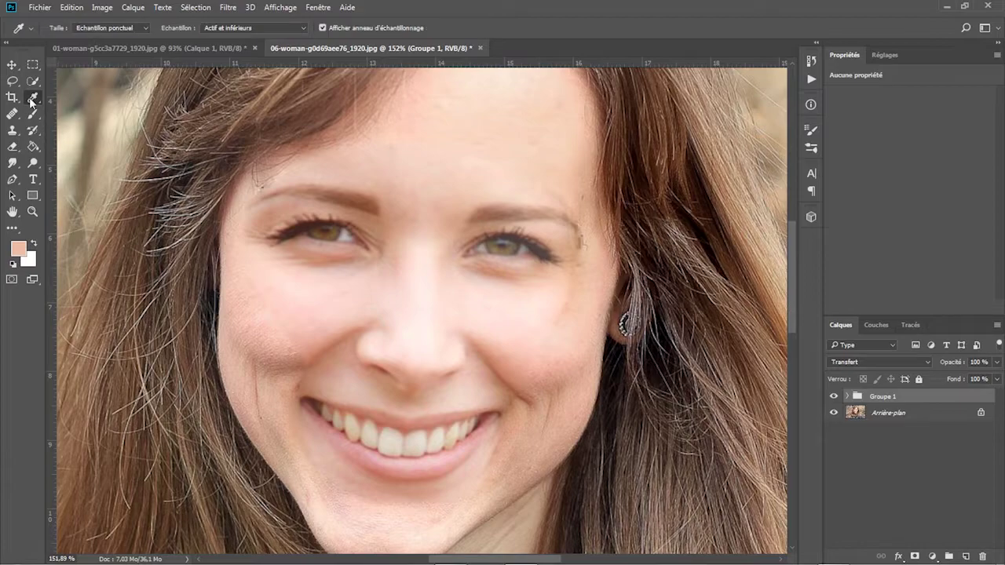
pyautogui.click(551, 299)
# Step: Set up the soft round Arrondi flou brush at 20% opacity
pyautogui.click(32, 116)
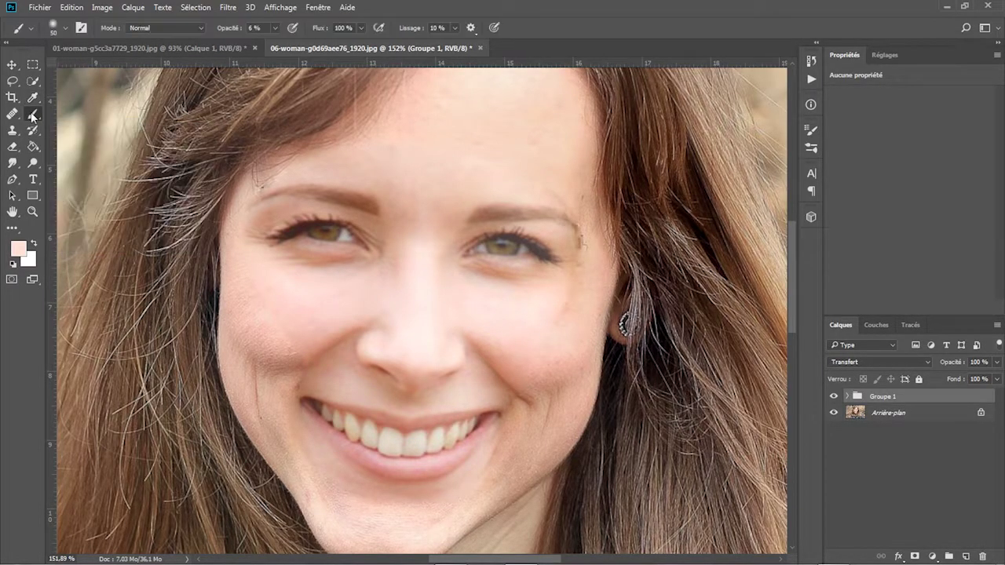
pyautogui.click(67, 29)
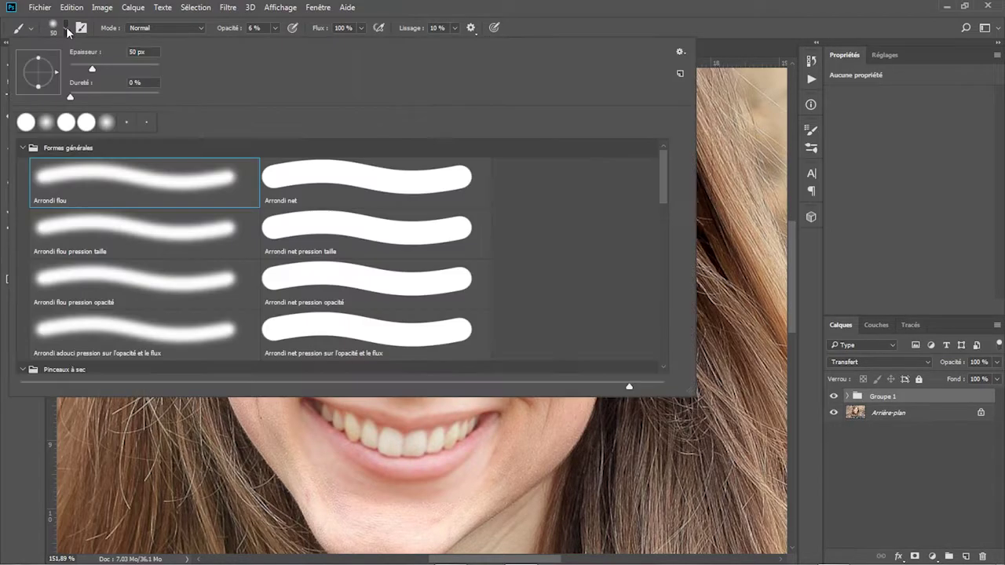
pyautogui.click(75, 196)
pyautogui.click(268, 28)
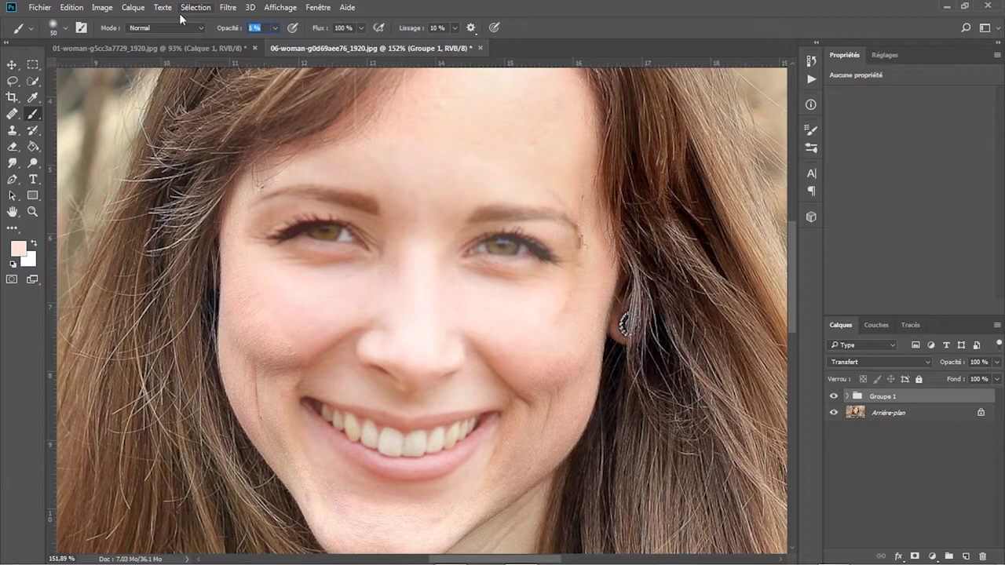
pyautogui.write('20')
# Step: Expand Groupe 1 and select its merged Calque 2 (fusionné) layer
pyautogui.click(884, 414)
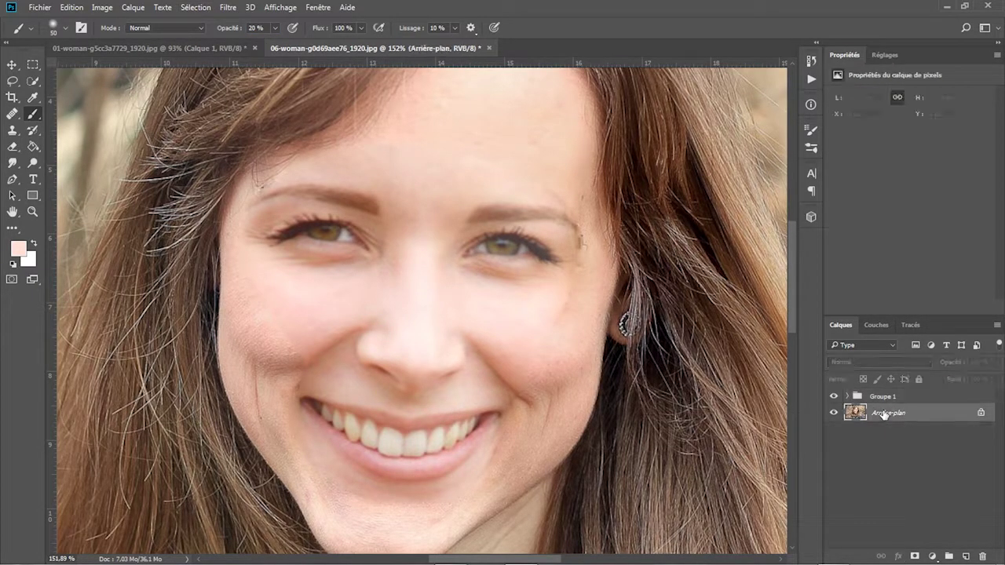
pyautogui.click(846, 396)
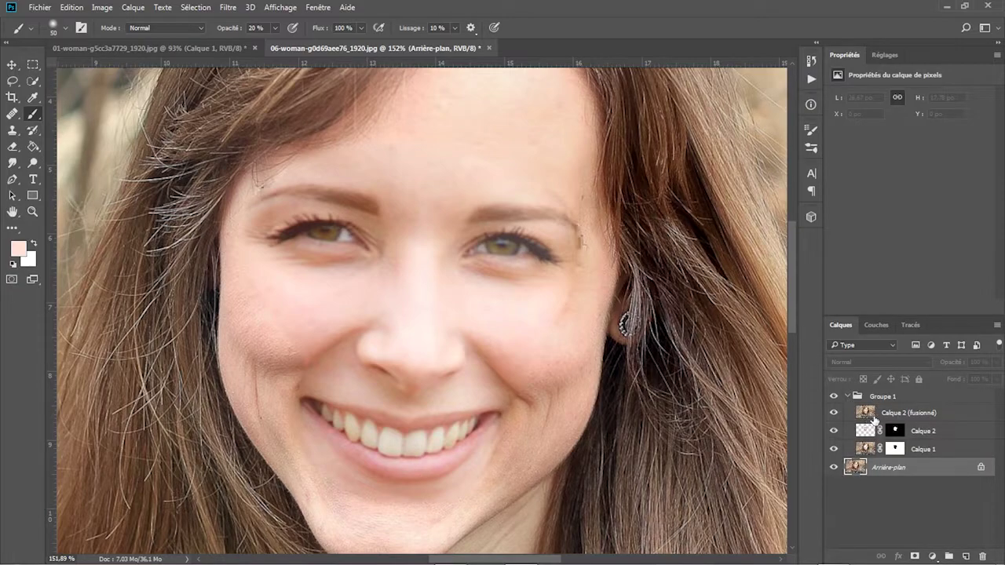
pyautogui.click(873, 416)
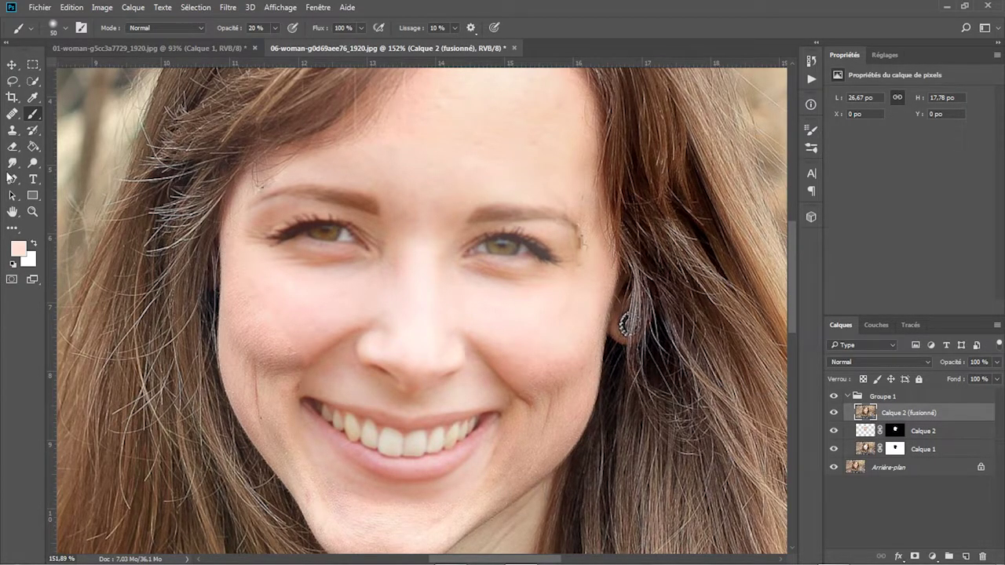
# Step: Fit the whole portrait to the window with Adapter à l'écran and show Groupe 1 again
pyautogui.click(32, 211)
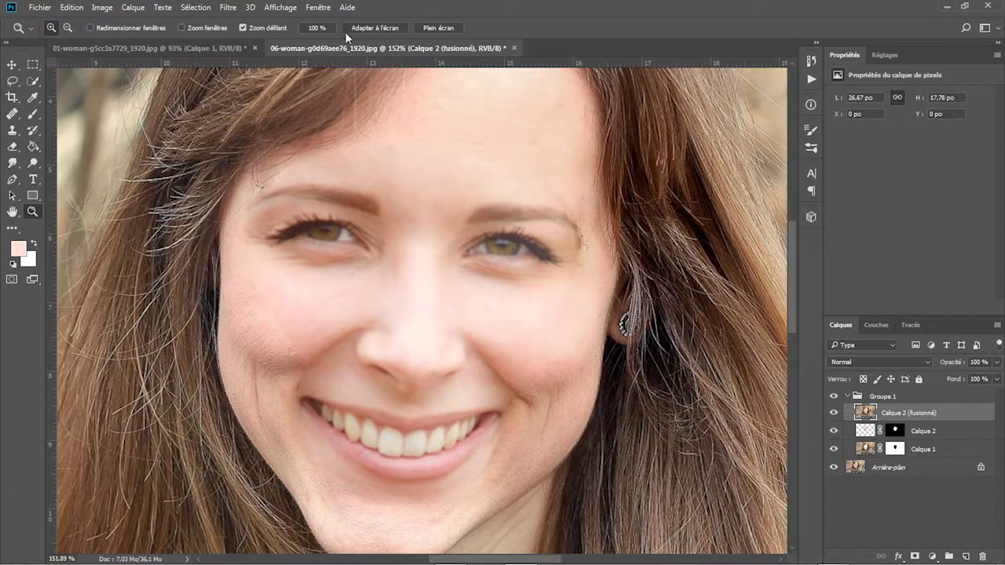
pyautogui.click(390, 30)
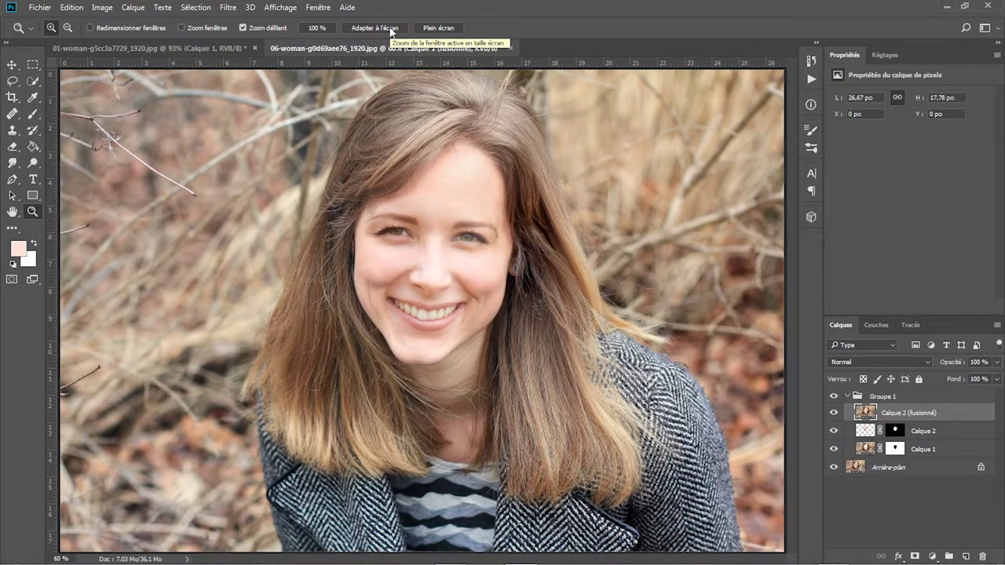
pyautogui.click(834, 397)
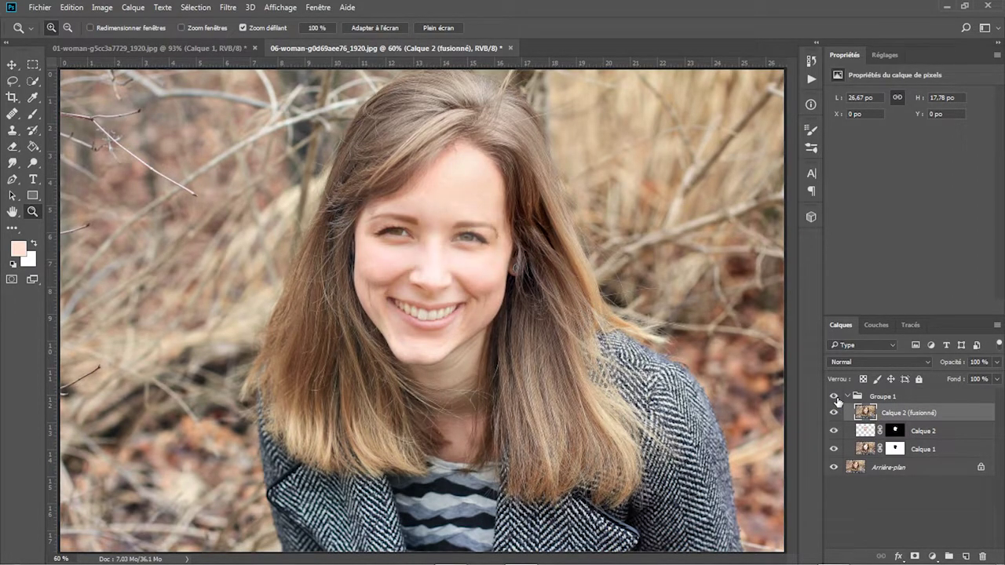